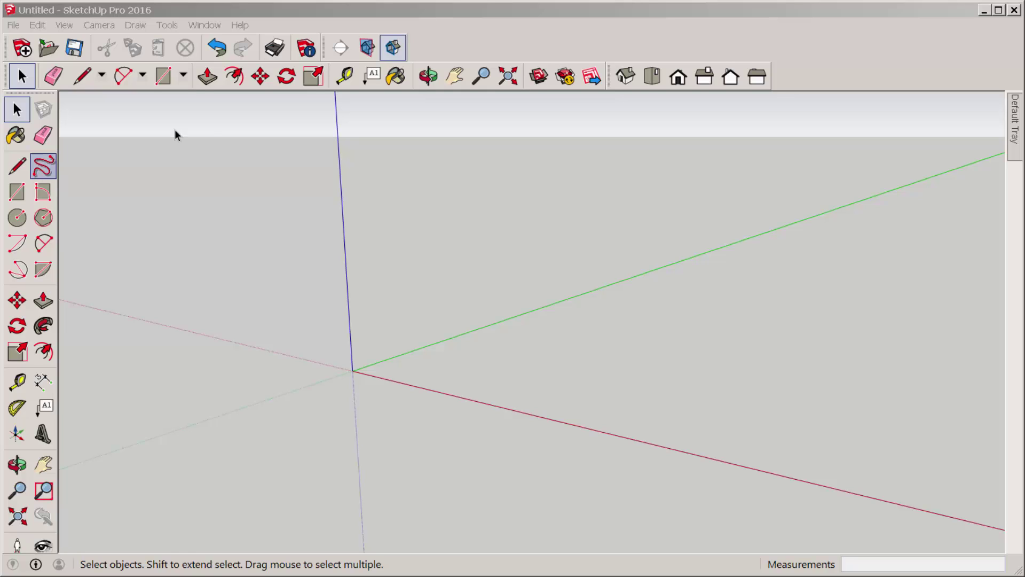
# - Draw a rectangle from the origin and push/pull it up into a reference box
pyautogui.click(164, 76)
pyautogui.click(352, 370)
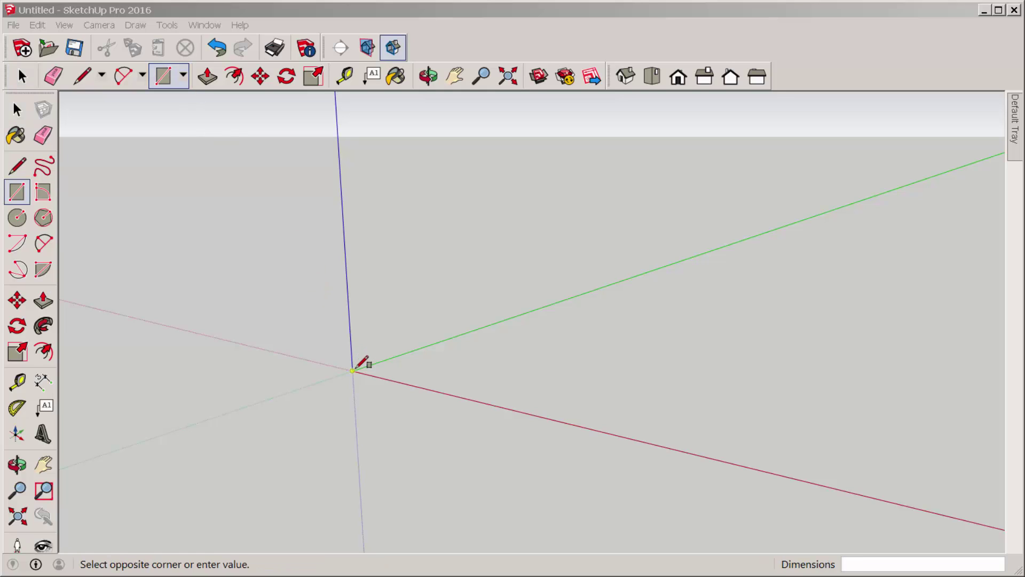
pyautogui.click(497, 366)
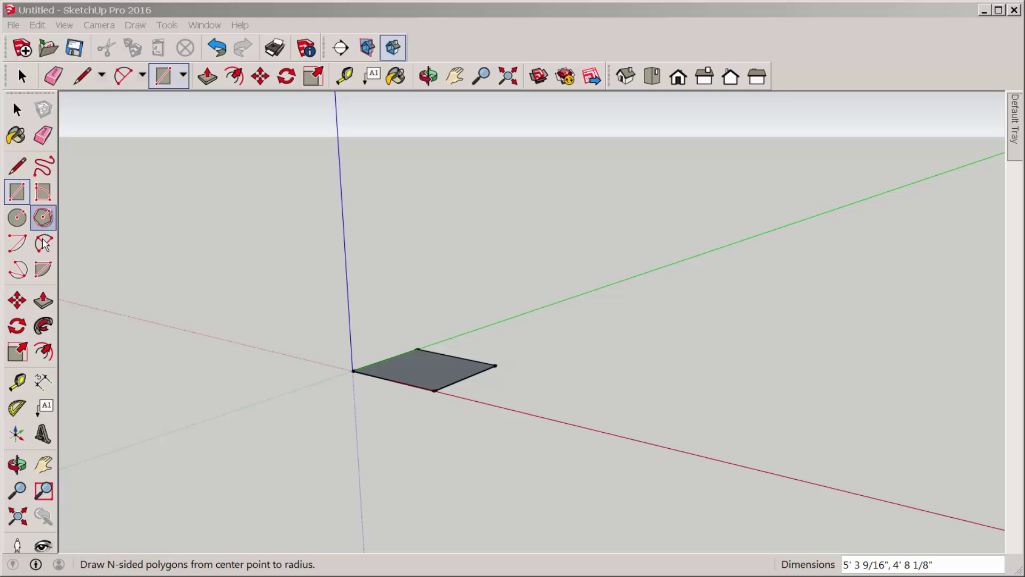
pyautogui.click(44, 300)
pyautogui.moveTo(399, 350); pyautogui.dragTo(419, 280)
pyautogui.click(20, 109)
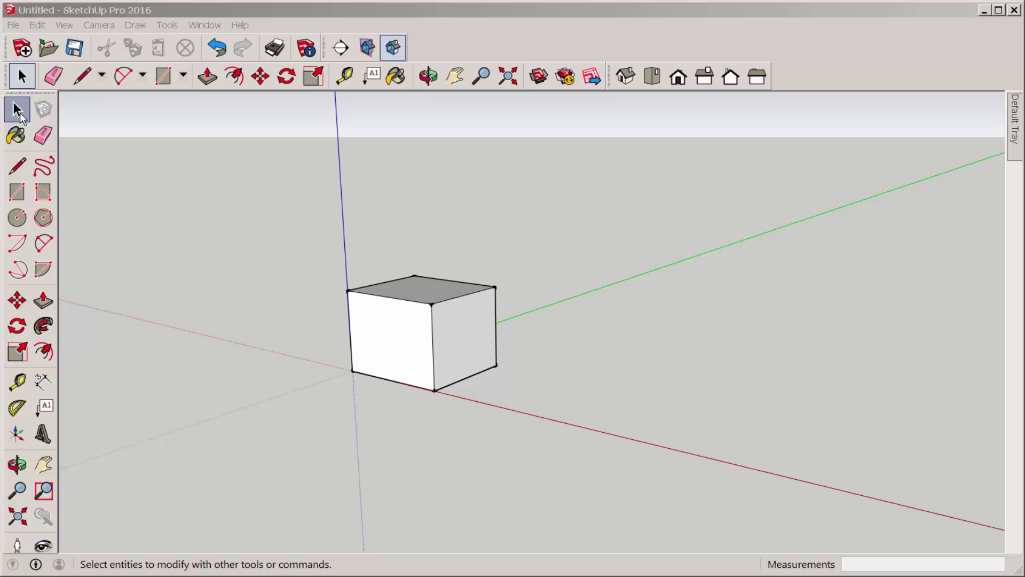
pyautogui.scroll(-2, 212, 287)
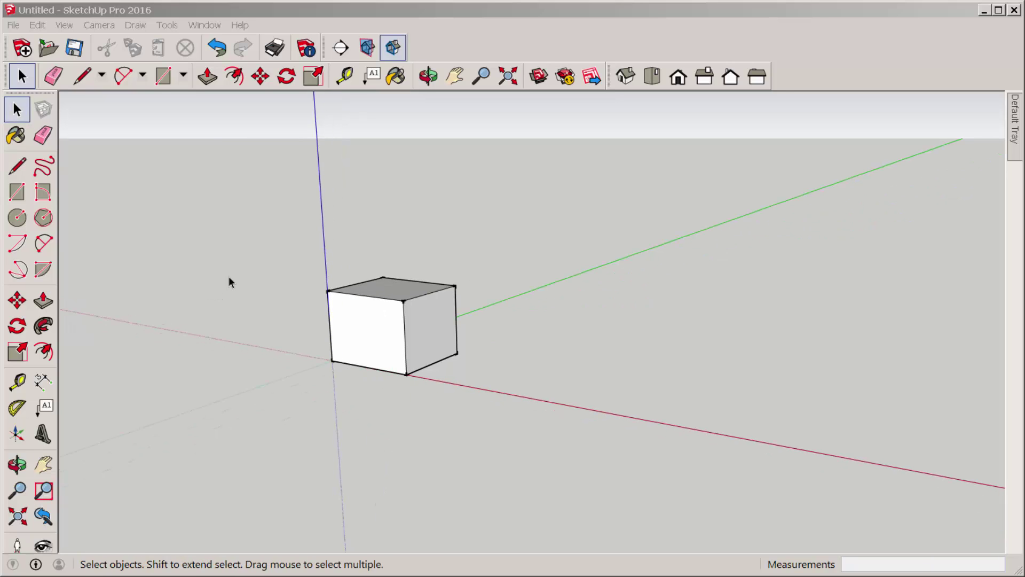
# - Draw a large flat circle on the ground to the right of the box
pyautogui.click(18, 217)
pyautogui.click(18, 217)
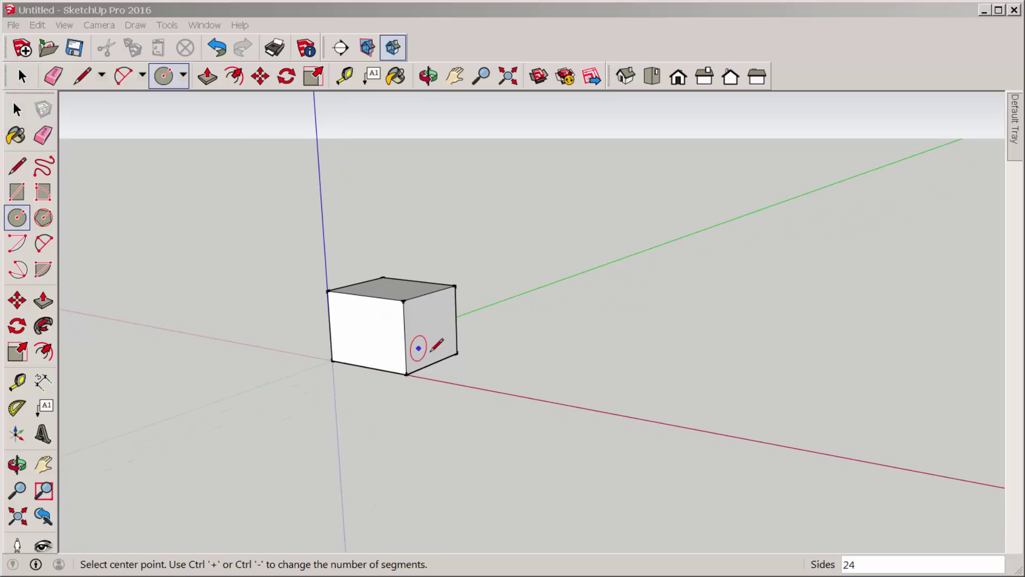
pyautogui.click(638, 390)
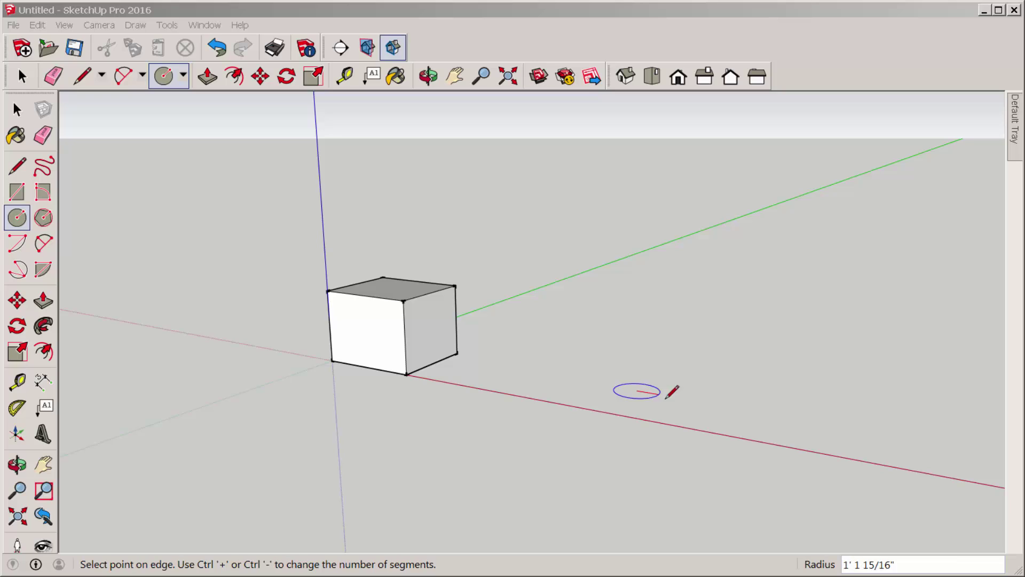
pyautogui.click(710, 427)
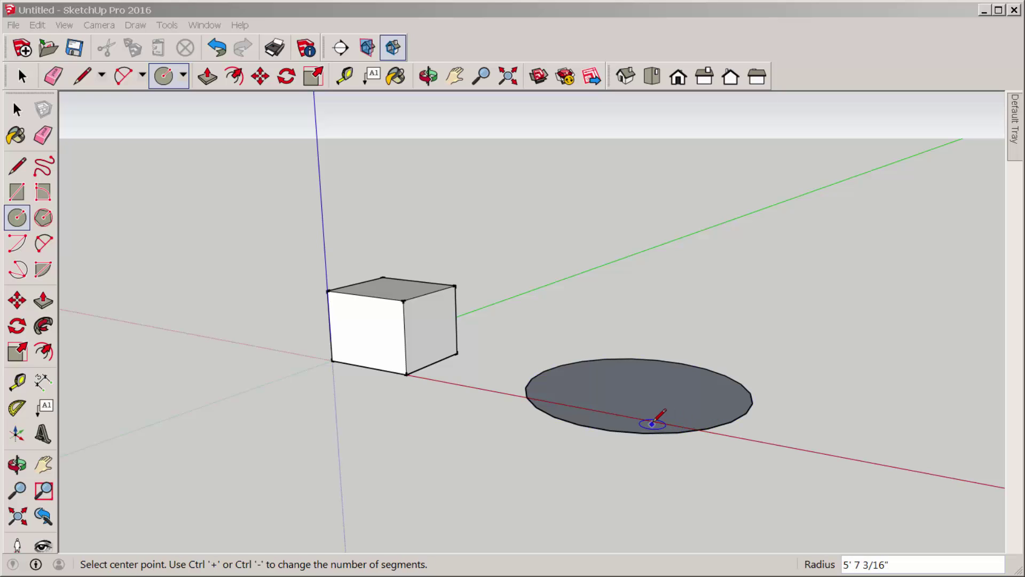
# - Draw a small upright circle centred on the large circle's edge
pyautogui.click(18, 217)
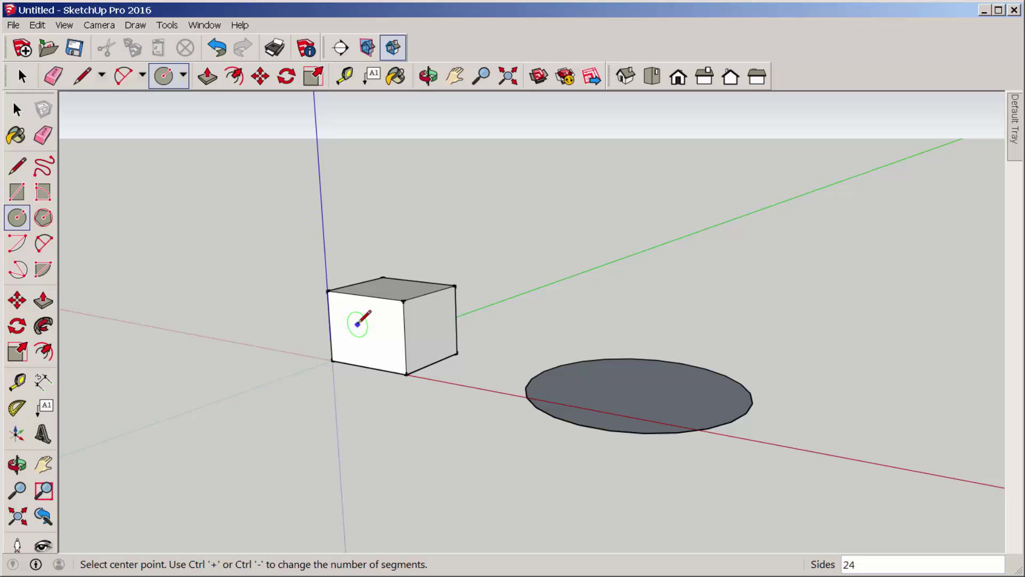
pyautogui.press('shift')
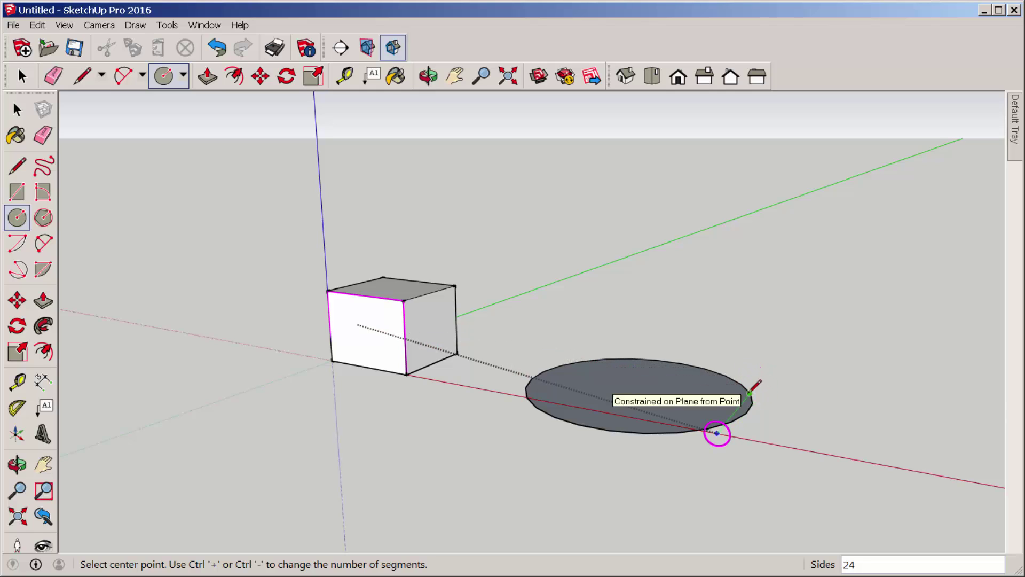
pyautogui.click(701, 426)
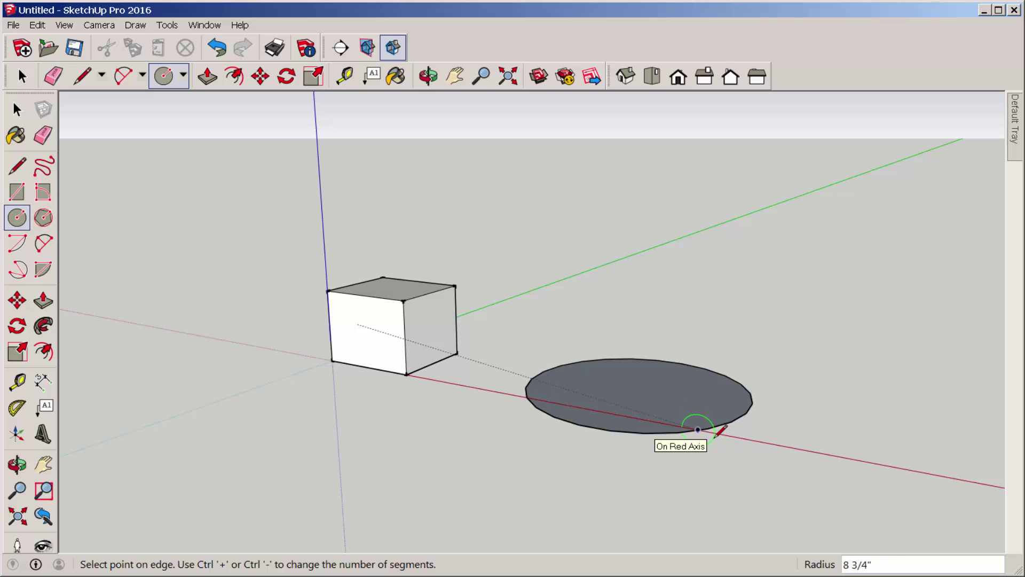
pyautogui.click(715, 429)
pyautogui.moveTo(652, 471)
pyautogui.mouseDown(button='middle')
pyautogui.moveTo(618, 492)
pyautogui.moveTo(613, 515)
pyautogui.mouseUp(button='middle')
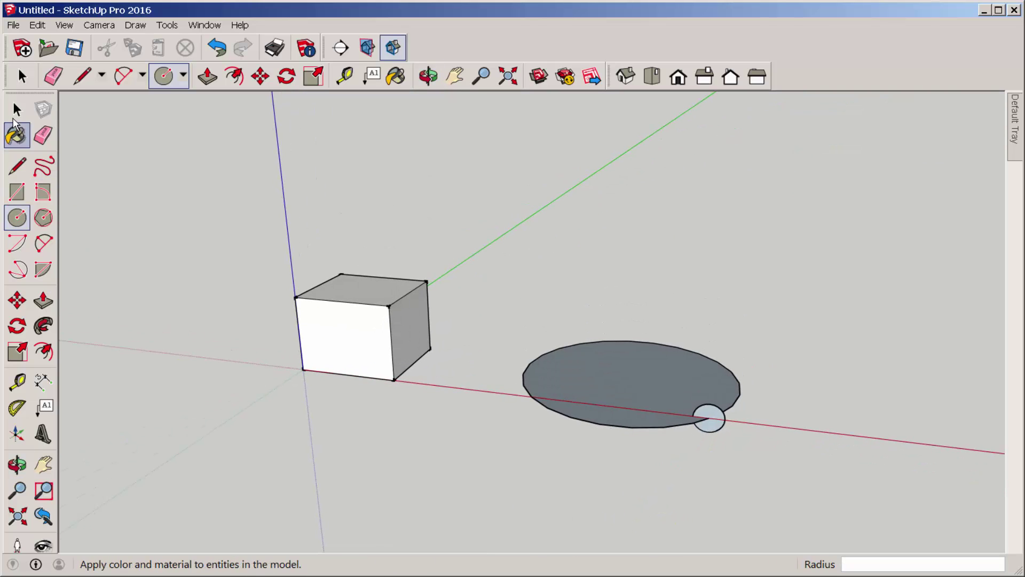
# - Sweep the small circle around the large circle's face with Follow Me
pyautogui.click(18, 110)
pyautogui.click(619, 384)
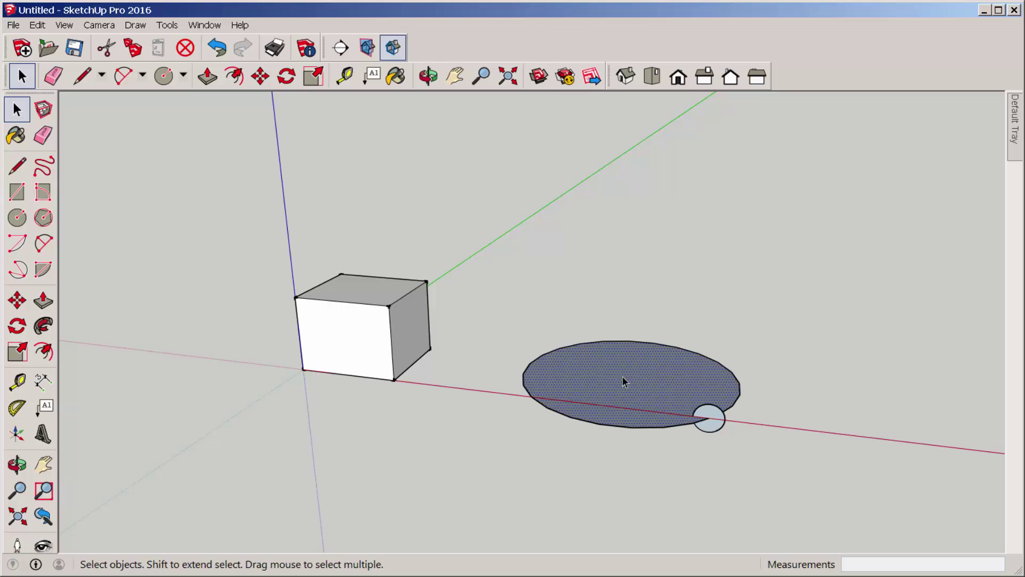
pyautogui.click(44, 325)
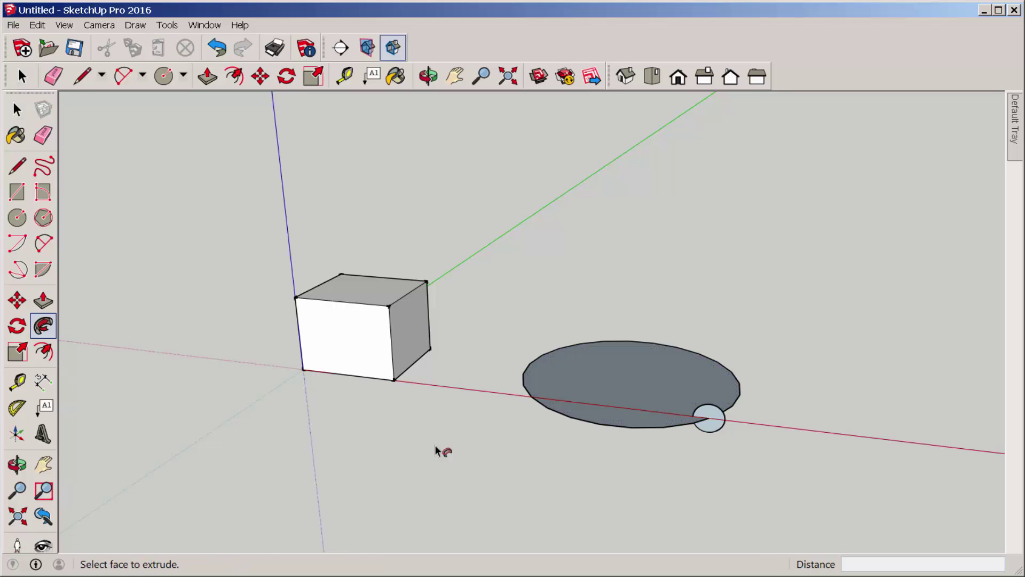
pyautogui.click(713, 418)
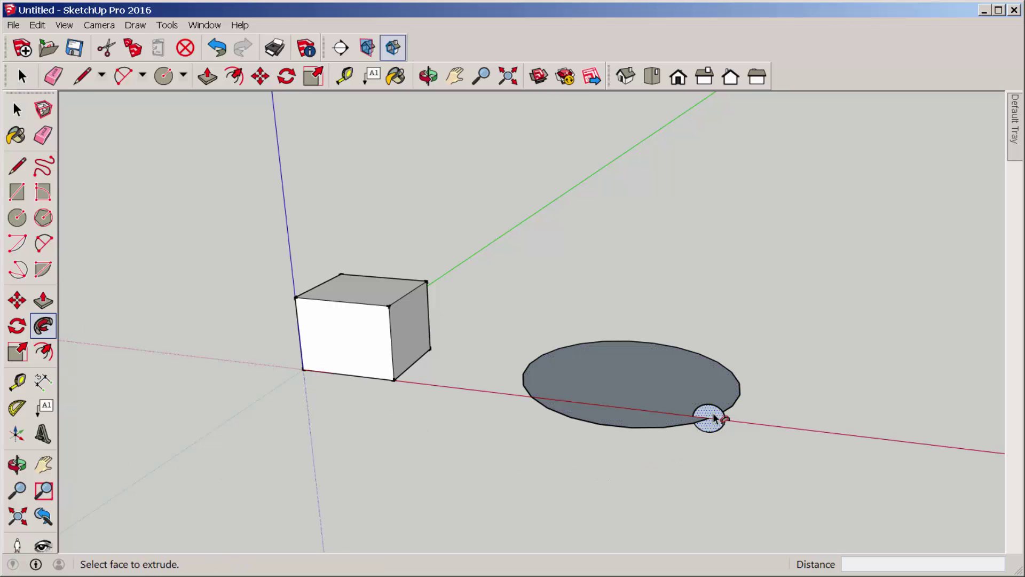
pyautogui.click(709, 420)
pyautogui.moveTo(489, 471); pyautogui.dragTo(497, 502, button='middle')
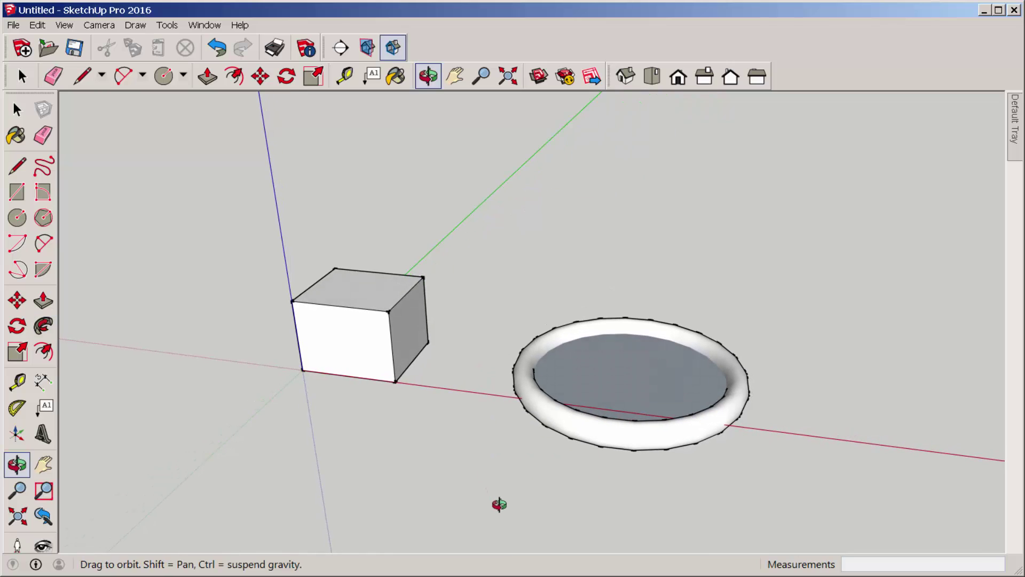
# - Delete the flat face inside the ring, leaving a hollow torus
pyautogui.click(17, 110)
pyautogui.click(636, 383)
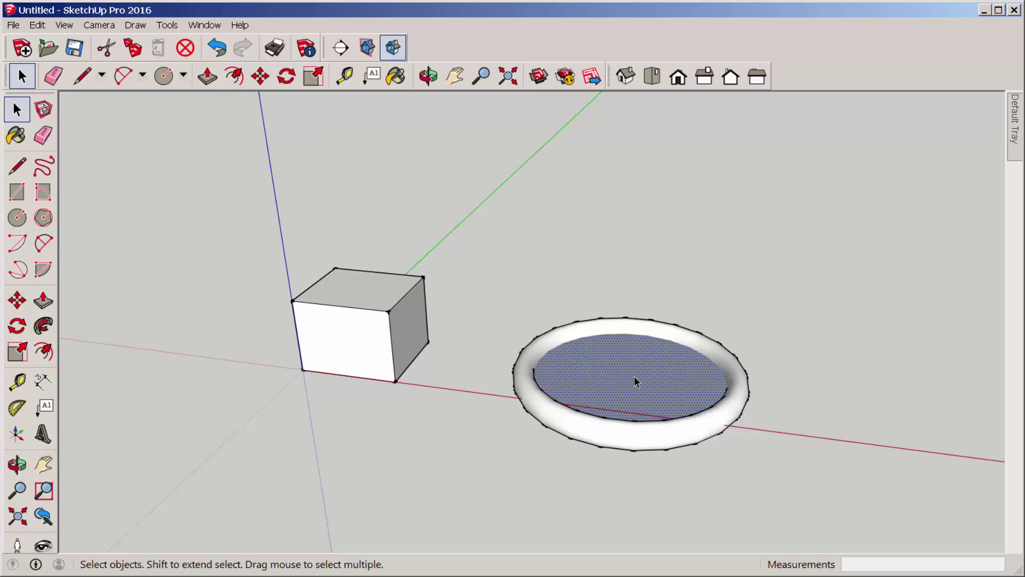
pyautogui.press('Delete')
pyautogui.moveTo(457, 442); pyautogui.dragTo(461, 406, button='middle')
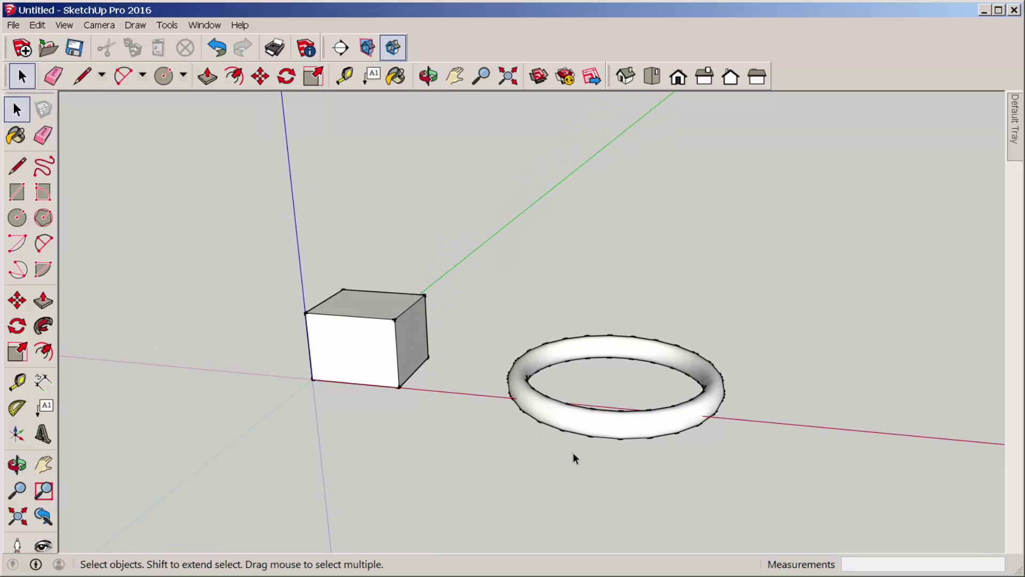
pyautogui.moveTo(588, 448); pyautogui.dragTo(585, 433, button='middle')
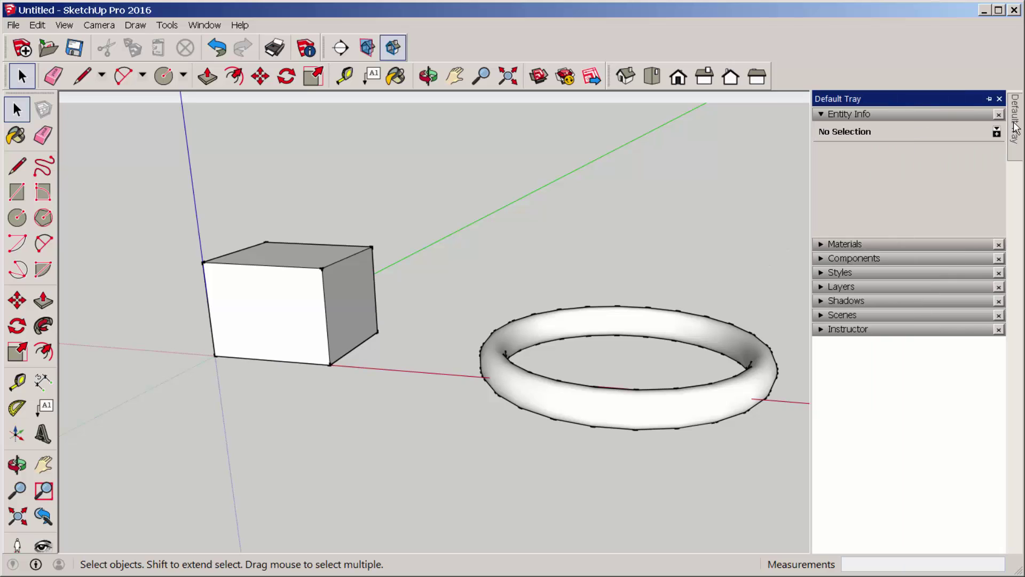
# - Turn off edge endpoint marks in the display style settings
pyautogui.click(841, 272)
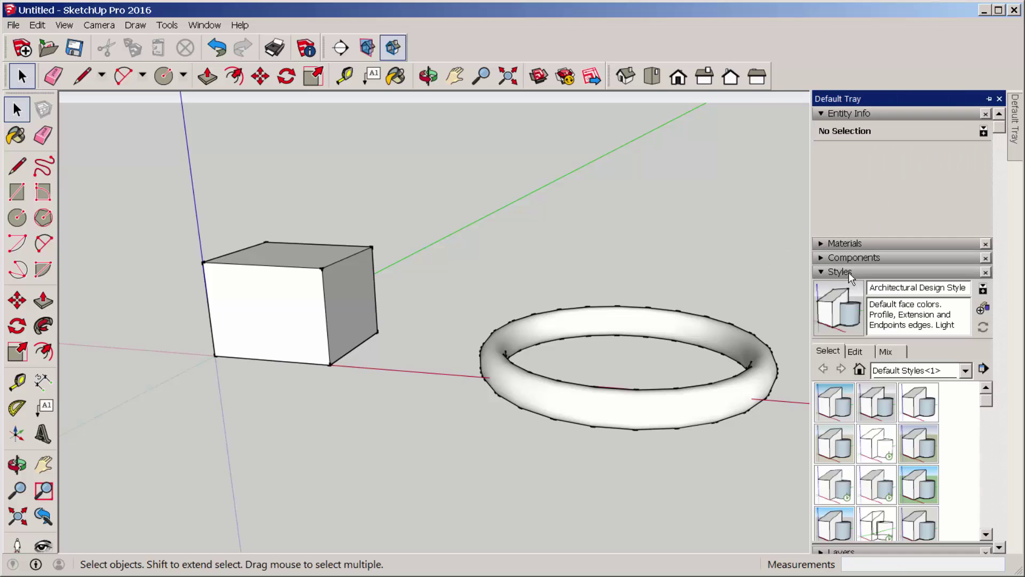
pyautogui.click(855, 352)
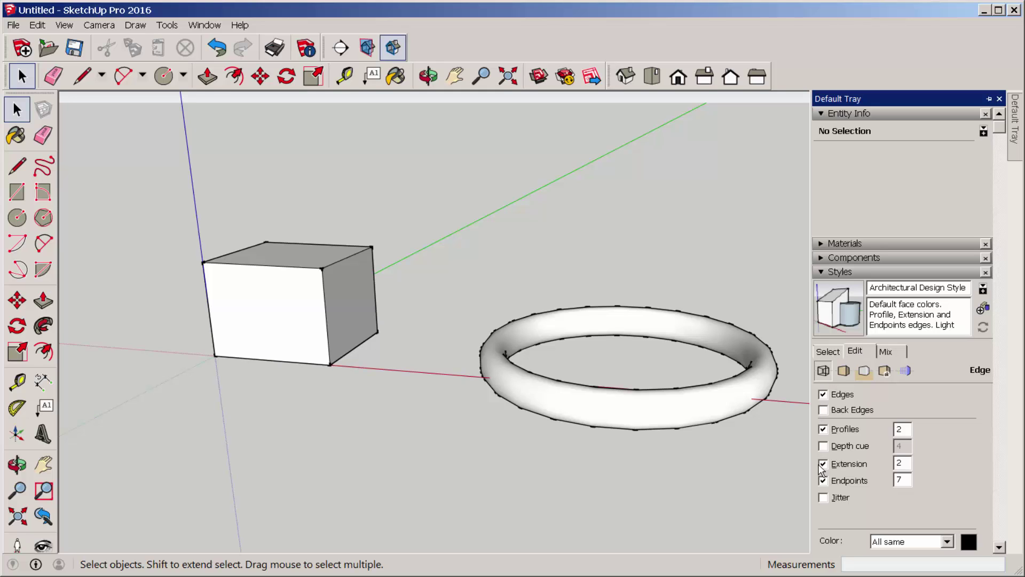
pyautogui.click(823, 481)
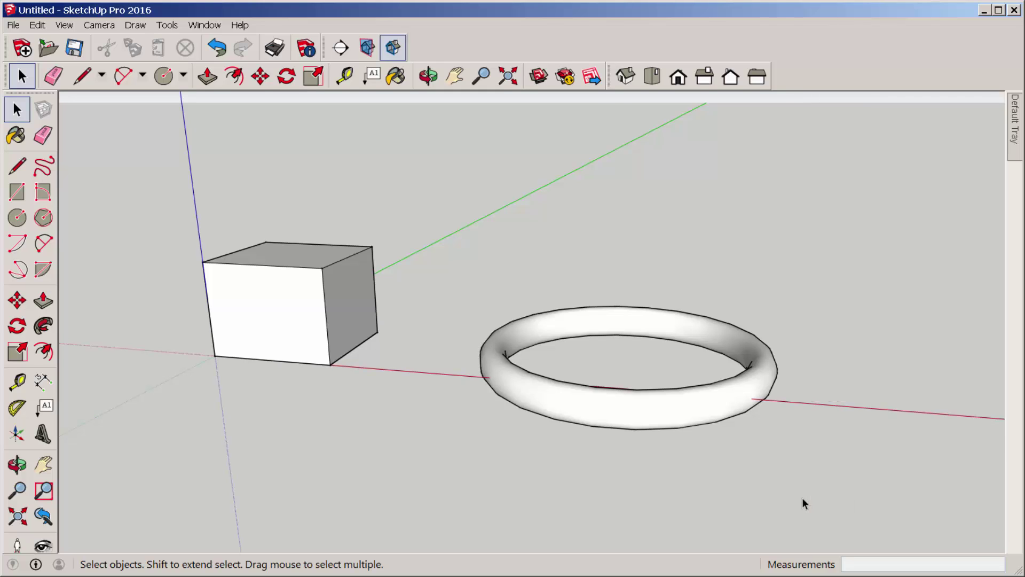
# - Select the whole torus and pick it up with Move (M)
pyautogui.moveTo(463, 291); pyautogui.dragTo(783, 513)
pyautogui.press('m')
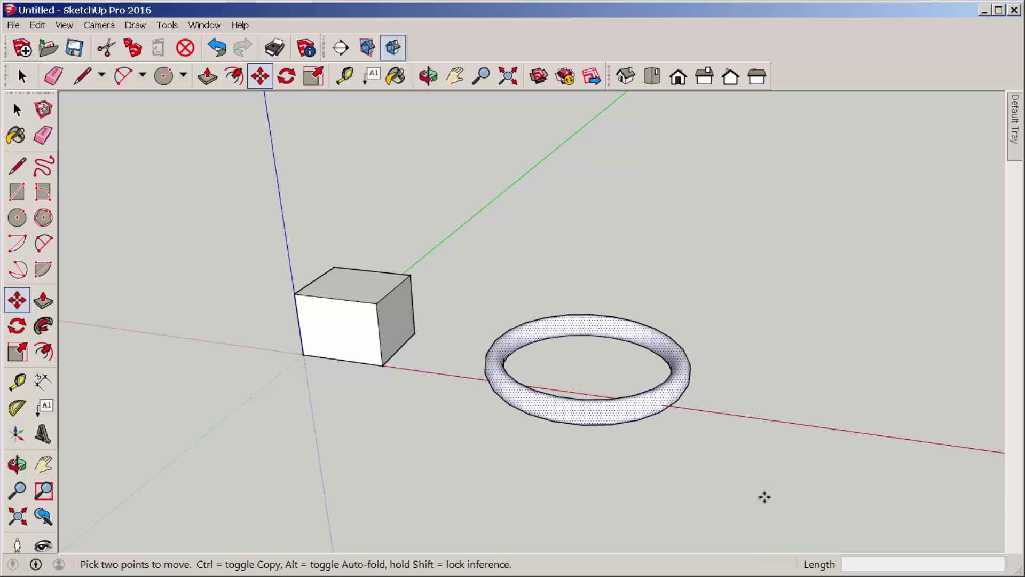
pyautogui.click(633, 403)
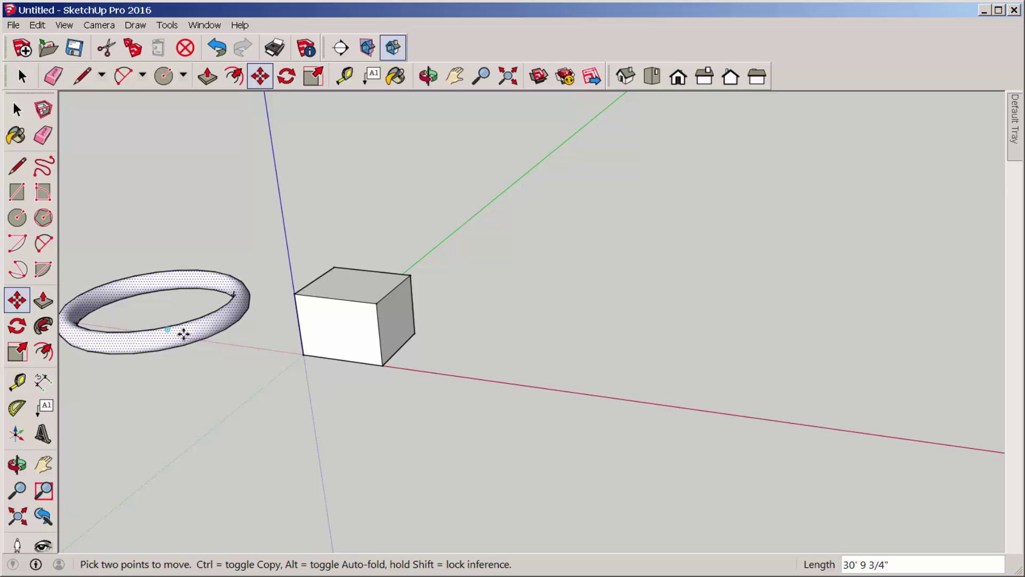
# - Drop the torus left of the cube and draw a ground disc on the red axis
pyautogui.click(16, 215)
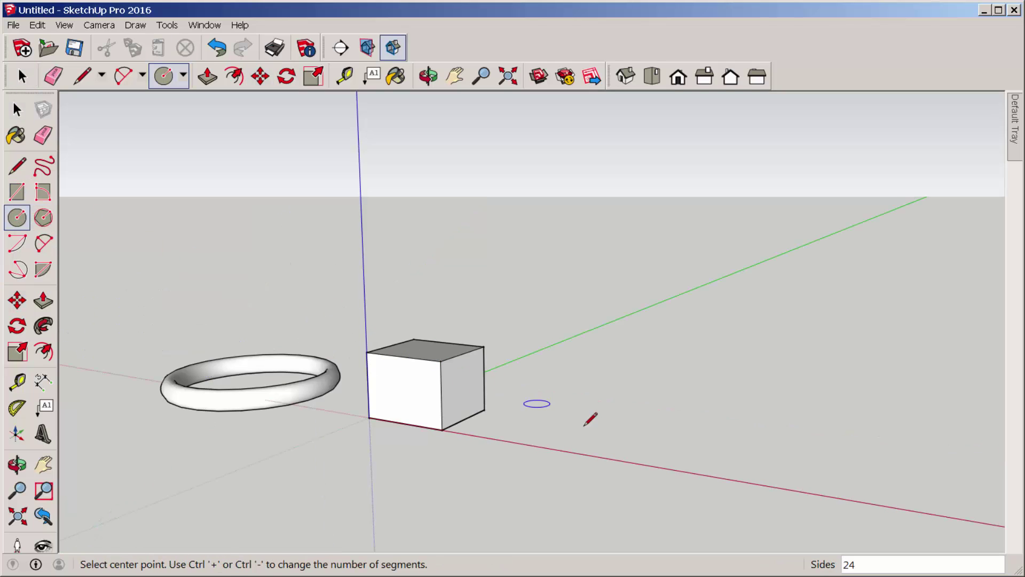
pyautogui.click(609, 440)
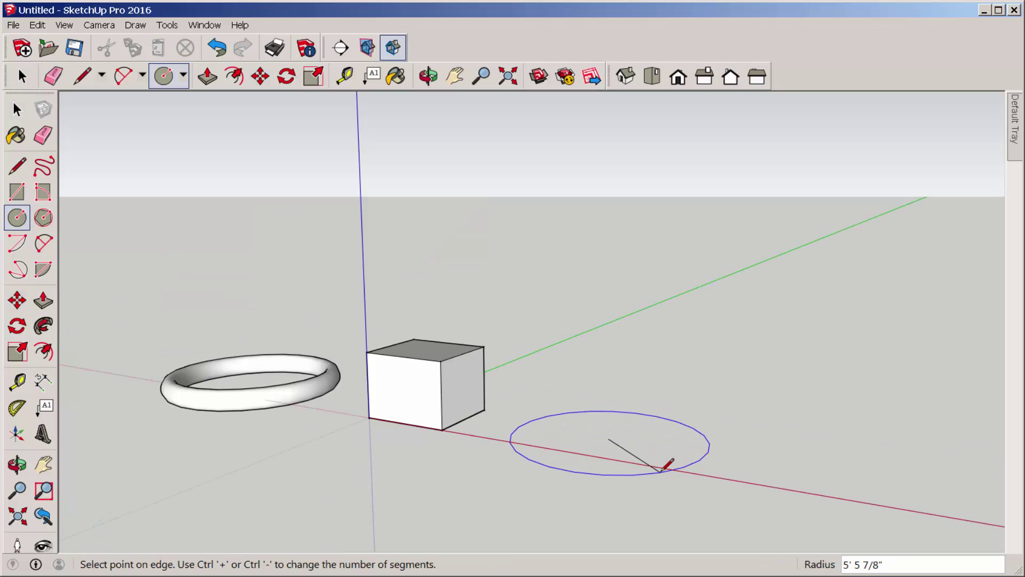
pyautogui.click(663, 465)
# - Draw an upright circle centred on the disc's centre, crossing it
pyautogui.moveTo(545, 425); pyautogui.dragTo(469, 504, button='middle')
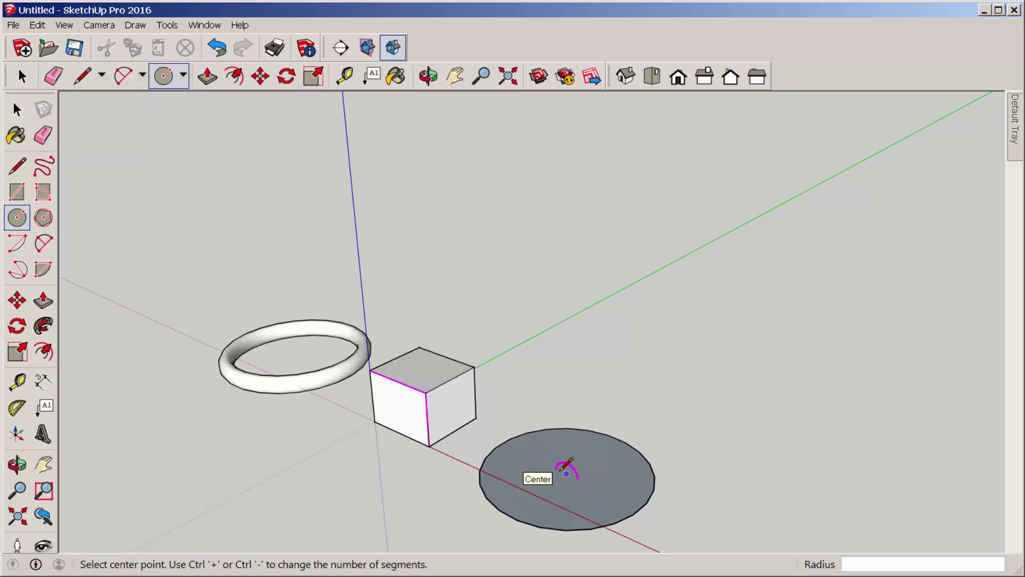
pyautogui.click(566, 473)
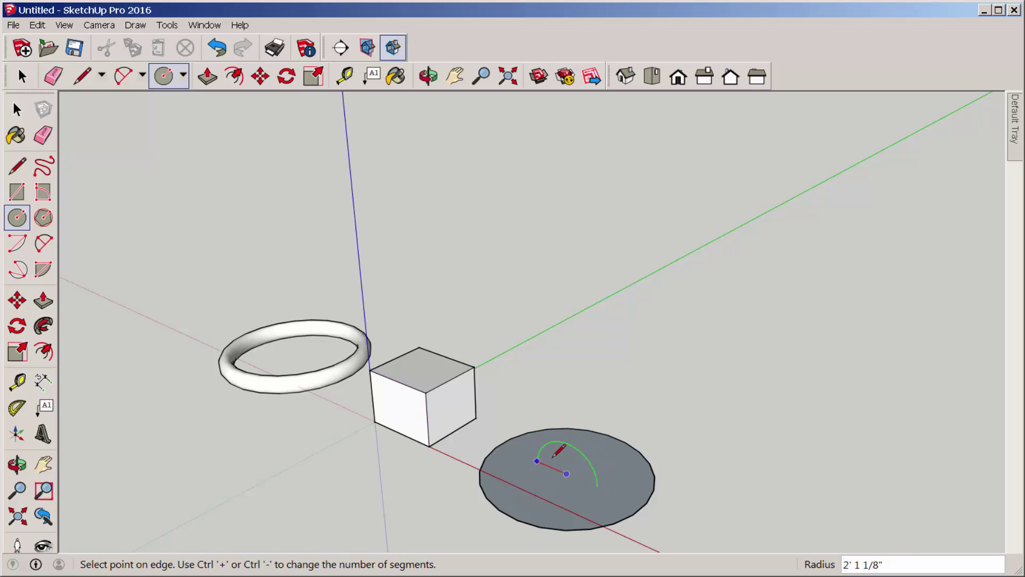
pyautogui.click(647, 499)
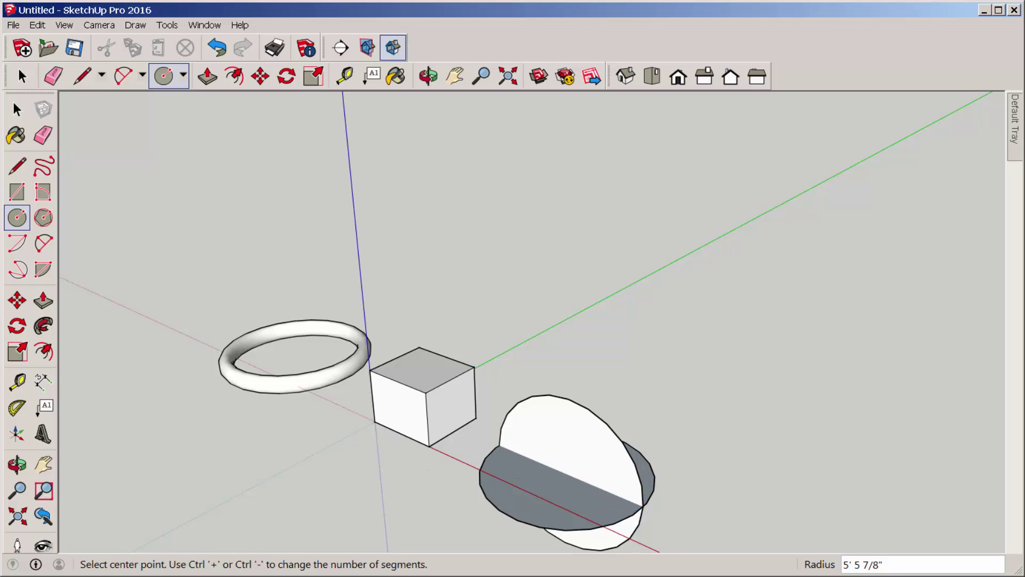
# - Sweep the upright circle around the horizontal disc with Follow Me into a sphere
pyautogui.click(17, 110)
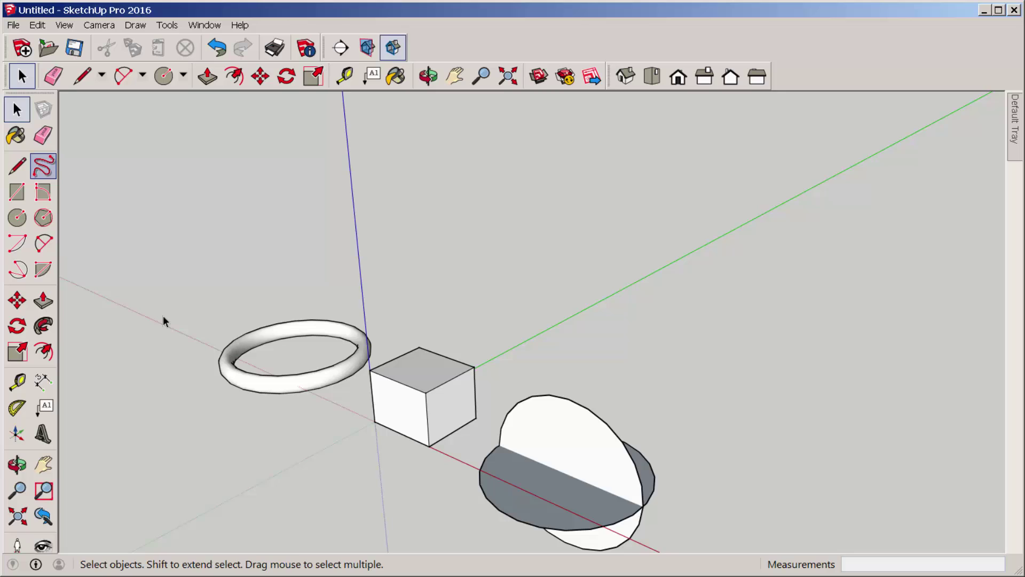
pyautogui.moveTo(164, 322); pyautogui.dragTo(259, 435, button='middle')
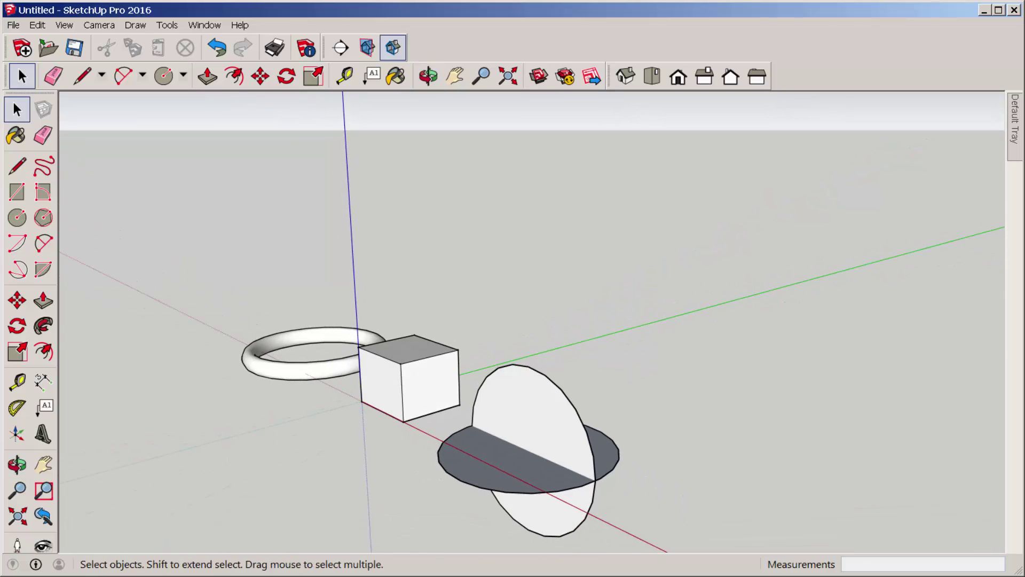
pyautogui.click(498, 460)
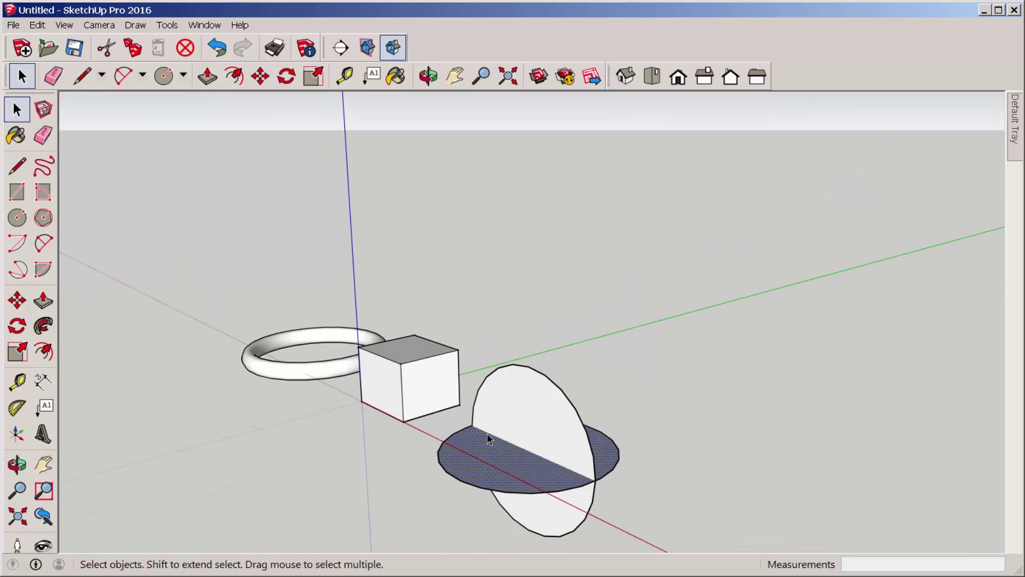
pyautogui.click(44, 326)
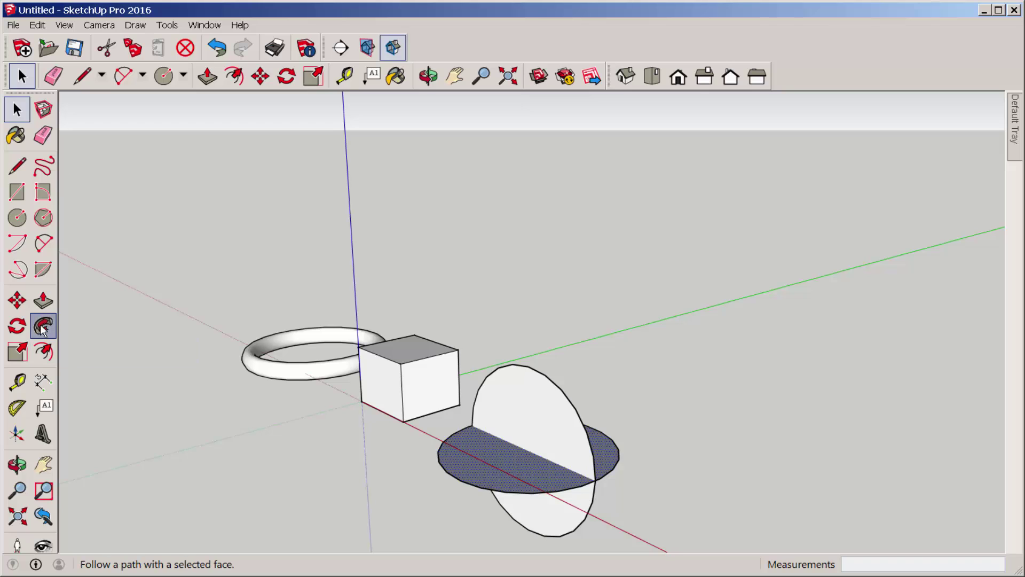
pyautogui.click(534, 421)
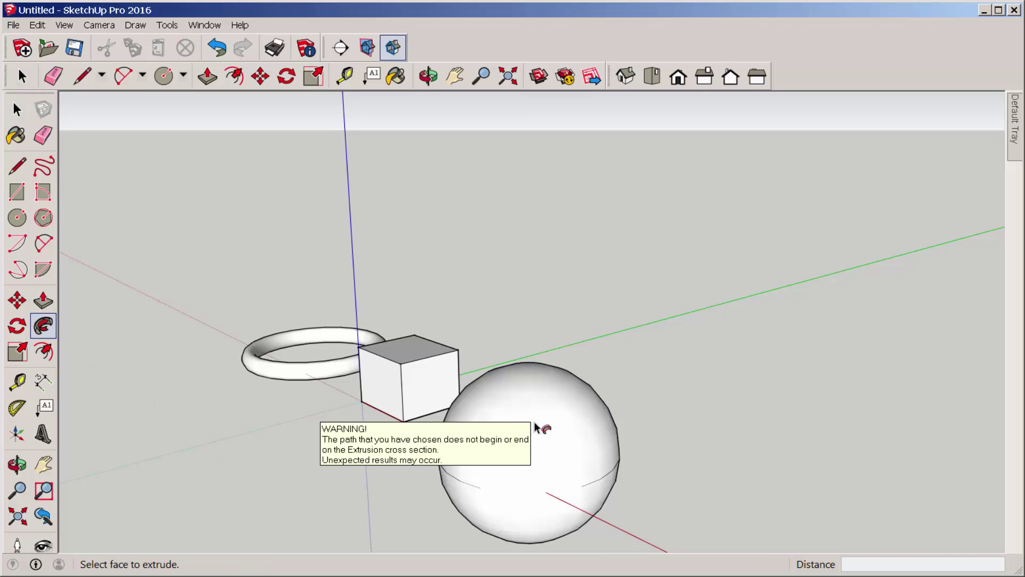
pyautogui.moveTo(211, 490)
pyautogui.mouseDown(button='middle')
pyautogui.moveTo(233, 428)
pyautogui.moveTo(195, 427)
pyautogui.moveTo(441, 474)
pyautogui.moveTo(190, 465)
pyautogui.moveTo(744, 485)
pyautogui.mouseUp(button='middle')
pyautogui.scroll(-2, 686, 481)
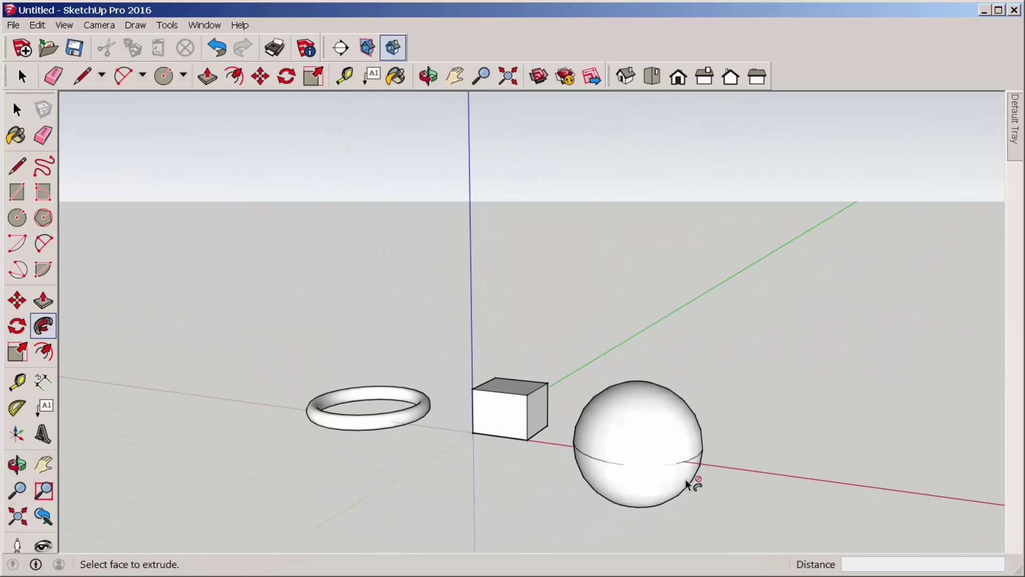
pyautogui.scroll(-2, 684, 478)
pyautogui.press('l')
# - Move the sphere to the left of the torus
pyautogui.press('space')
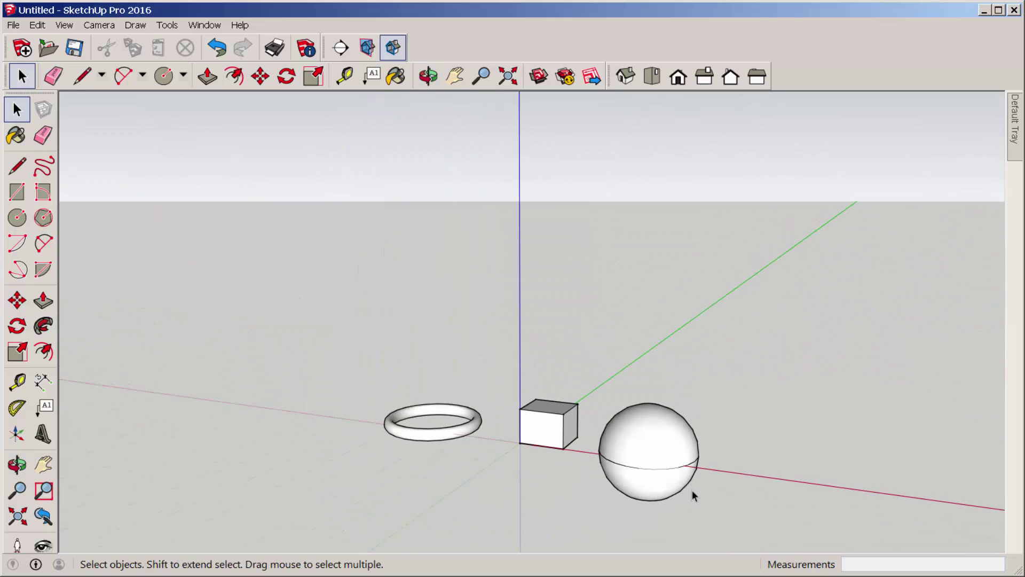
pyautogui.moveTo(589, 403); pyautogui.dragTo(602, 402)
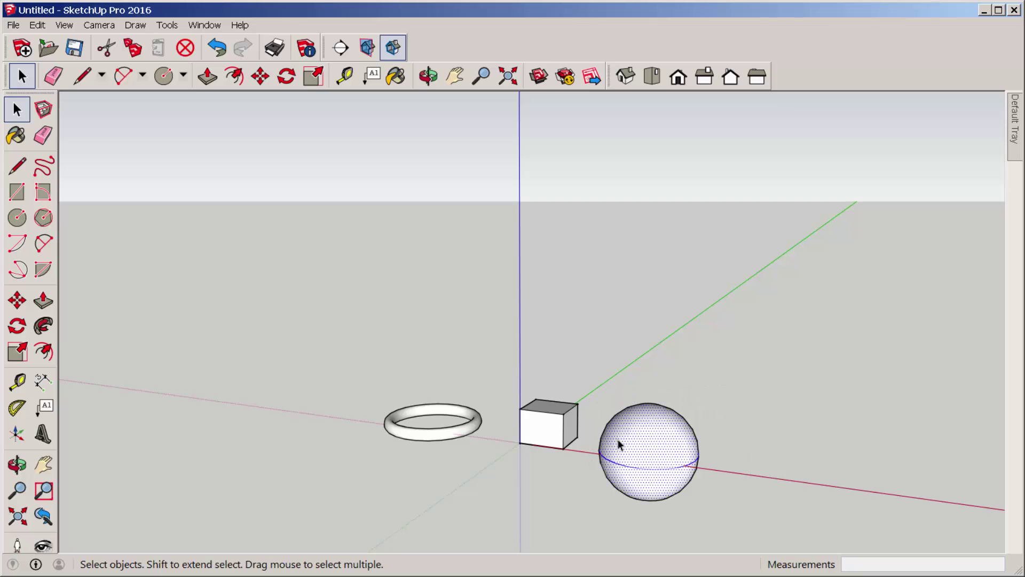
pyautogui.press('m')
pyautogui.click(640, 456)
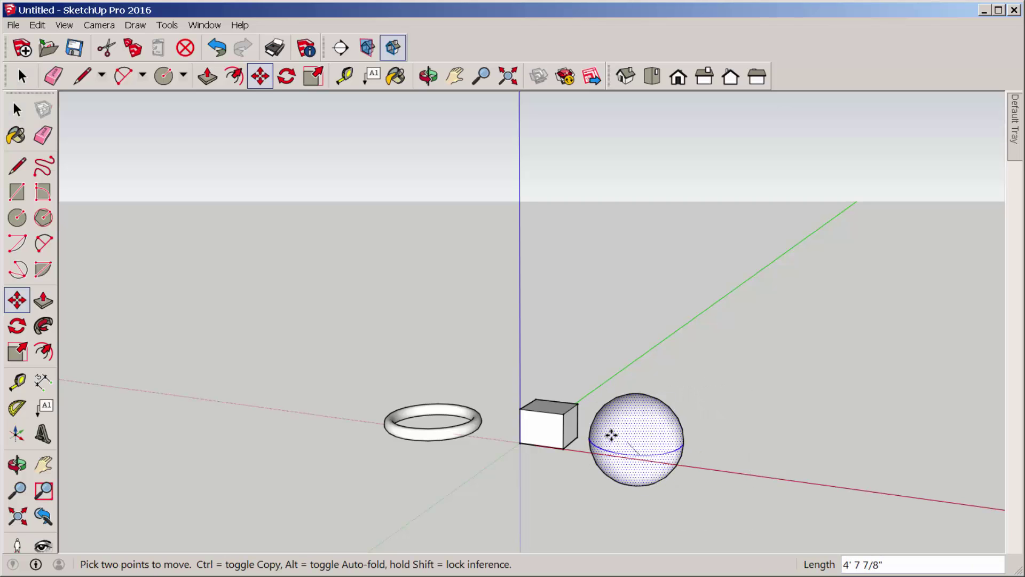
pyautogui.click(257, 403)
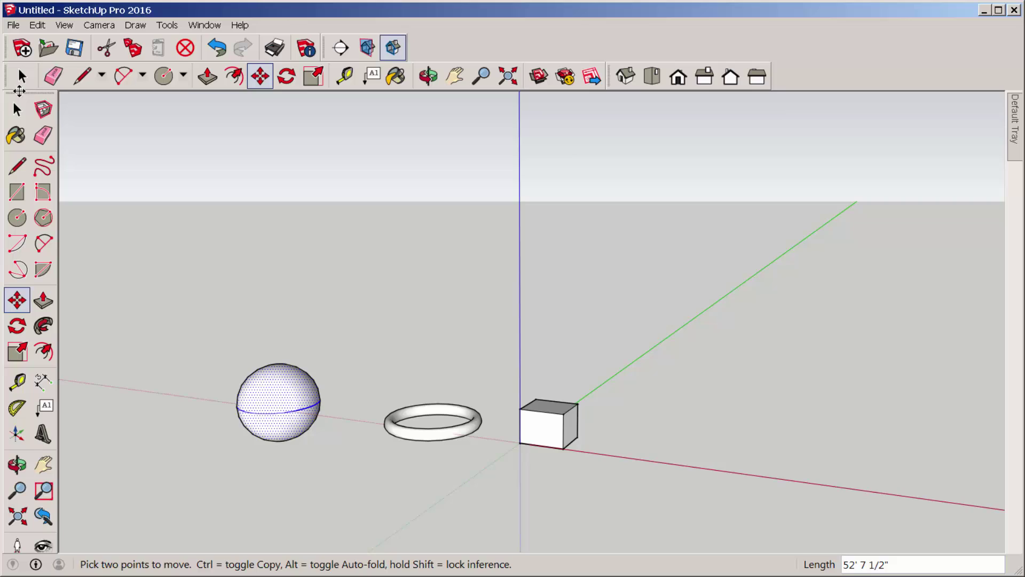
# - Select the edge around the sphere's equator and reframe the view
pyautogui.press('space')
pyautogui.moveTo(504, 431); pyautogui.dragTo(555, 439, button='middle')
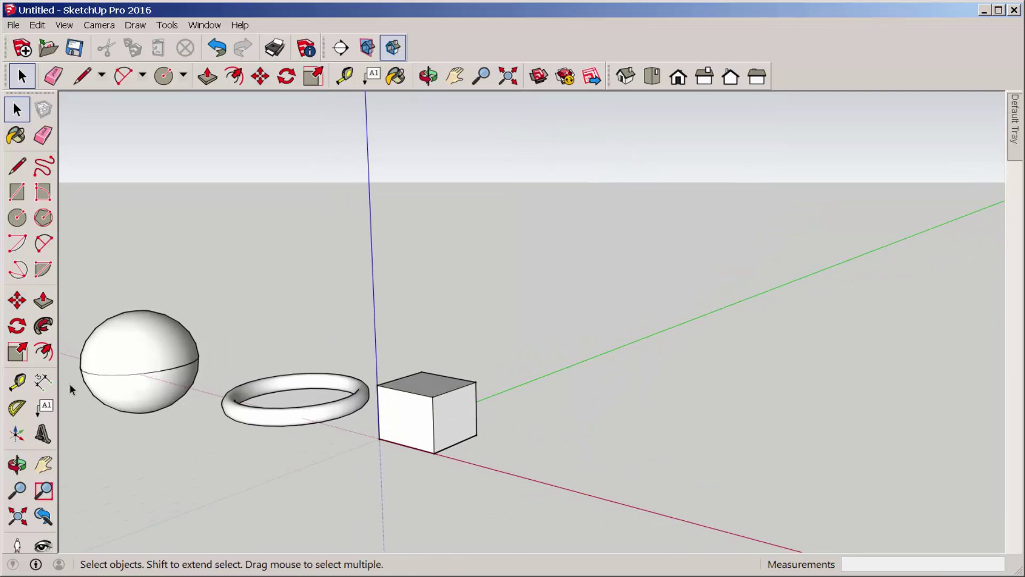
pyautogui.click(170, 372)
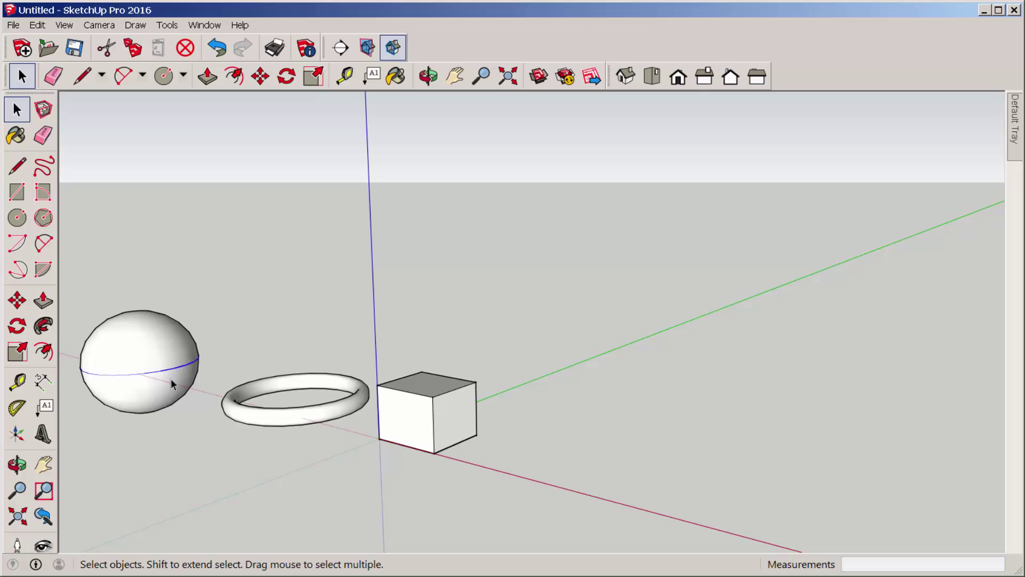
pyautogui.moveTo(171, 379)
pyautogui.mouseDown(button='middle')
pyautogui.moveTo(562, 359)
pyautogui.moveTo(508, 387)
pyautogui.moveTo(510, 401)
pyautogui.mouseUp(button='middle')
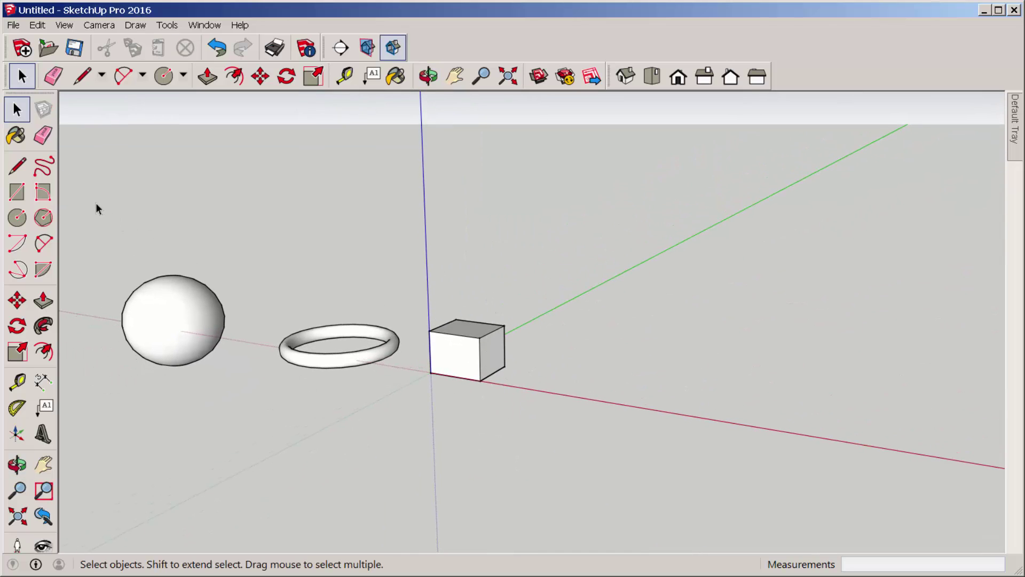
# - Draw a new flat circle on the red axis right of the box
pyautogui.click(17, 221)
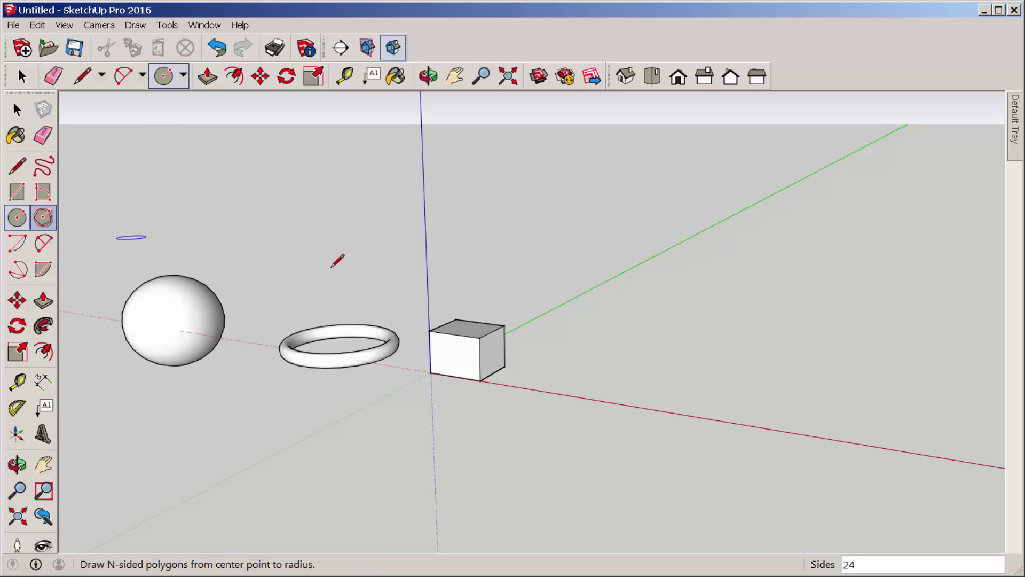
pyautogui.click(671, 403)
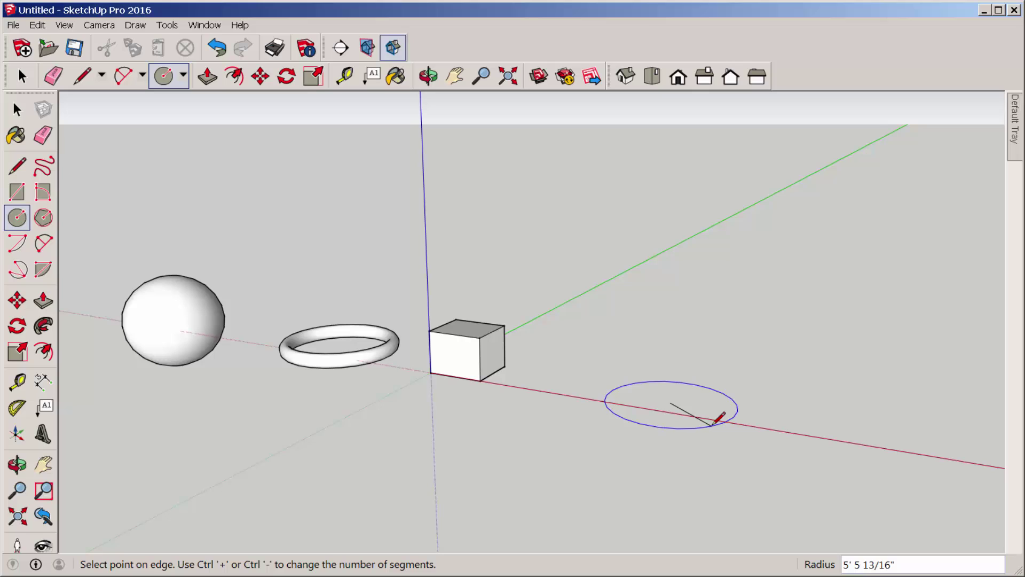
pyautogui.click(722, 426)
pyautogui.click(17, 108)
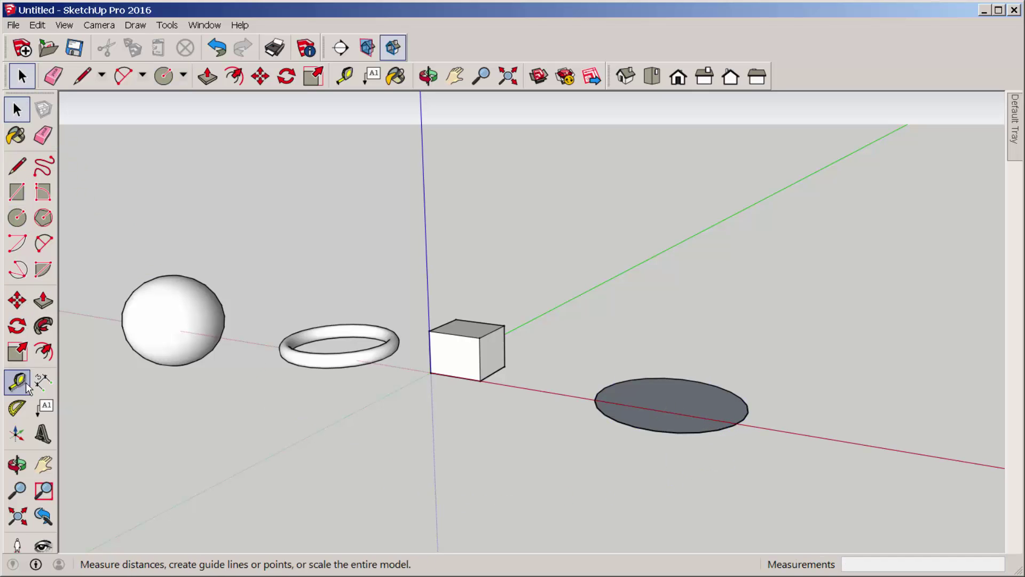
# - Scale the disc to 1.50 along green and 0.86 along red
pyautogui.click(18, 351)
pyautogui.click(698, 434)
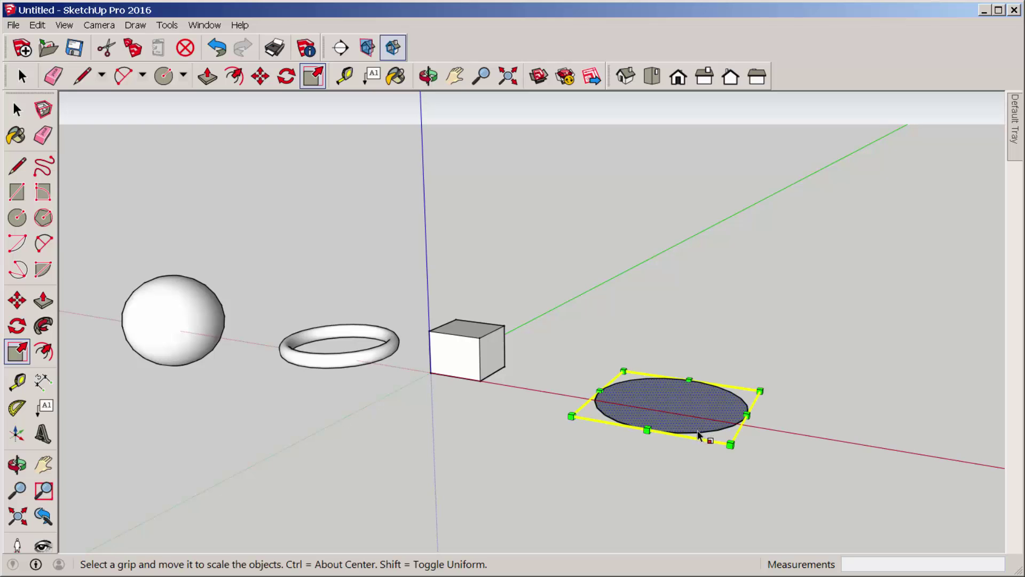
pyautogui.moveTo(617, 469); pyautogui.dragTo(608, 553, button='middle')
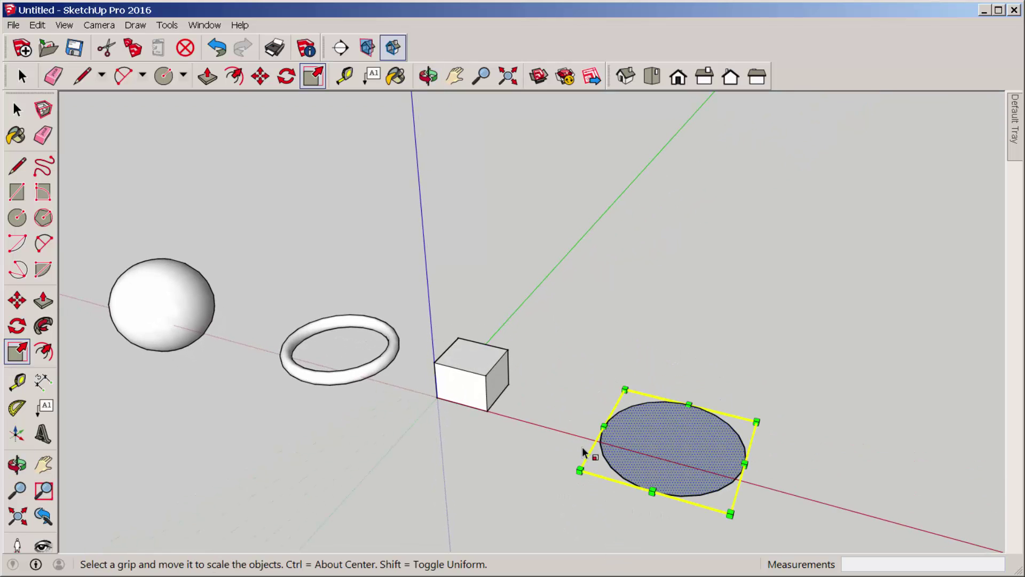
pyautogui.moveTo(585, 451)
pyautogui.mouseDown(button='middle')
pyautogui.moveTo(617, 451)
pyautogui.moveTo(599, 472)
pyautogui.mouseUp(button='middle')
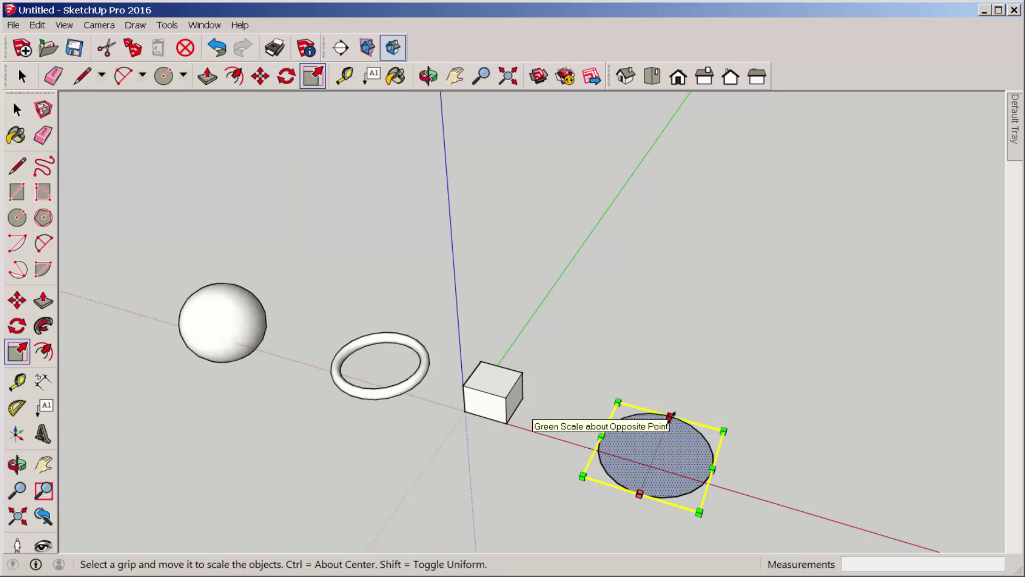
pyautogui.moveTo(669, 418); pyautogui.dragTo(679, 382)
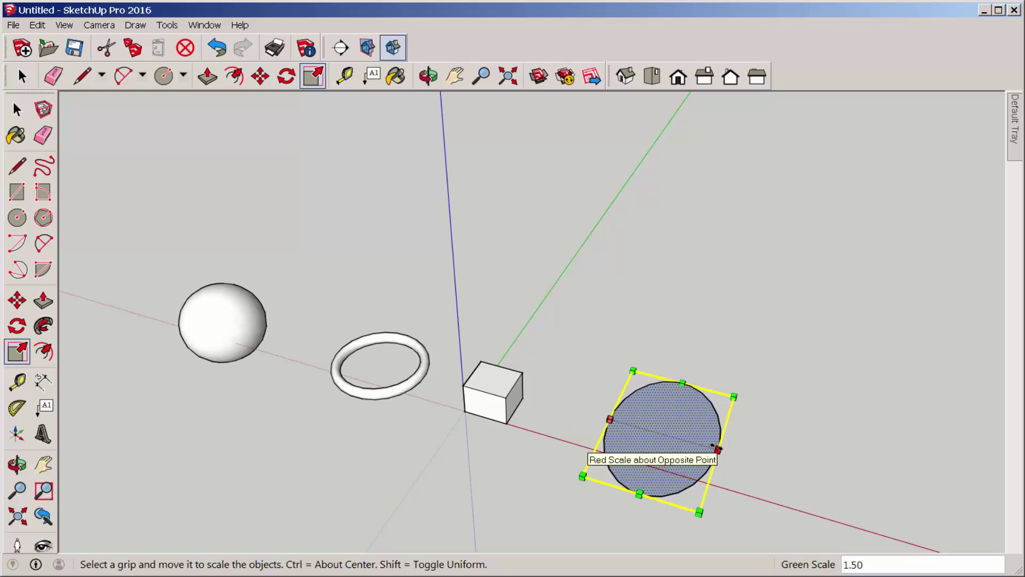
pyautogui.moveTo(719, 449); pyautogui.dragTo(702, 444)
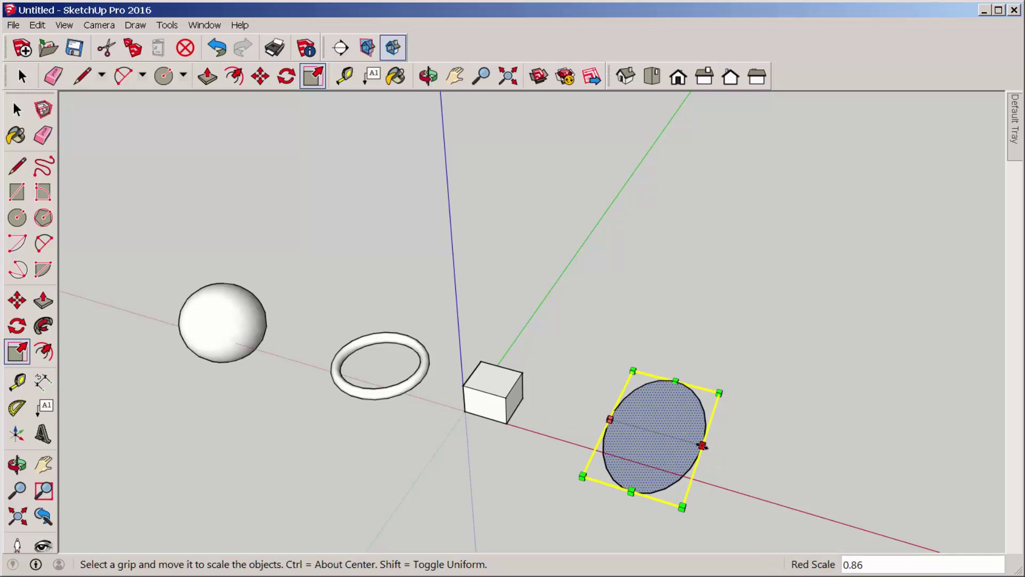
pyautogui.click(17, 108)
# - Offset the ellipse edge inward to create an inner ellipse
pyautogui.click(593, 271)
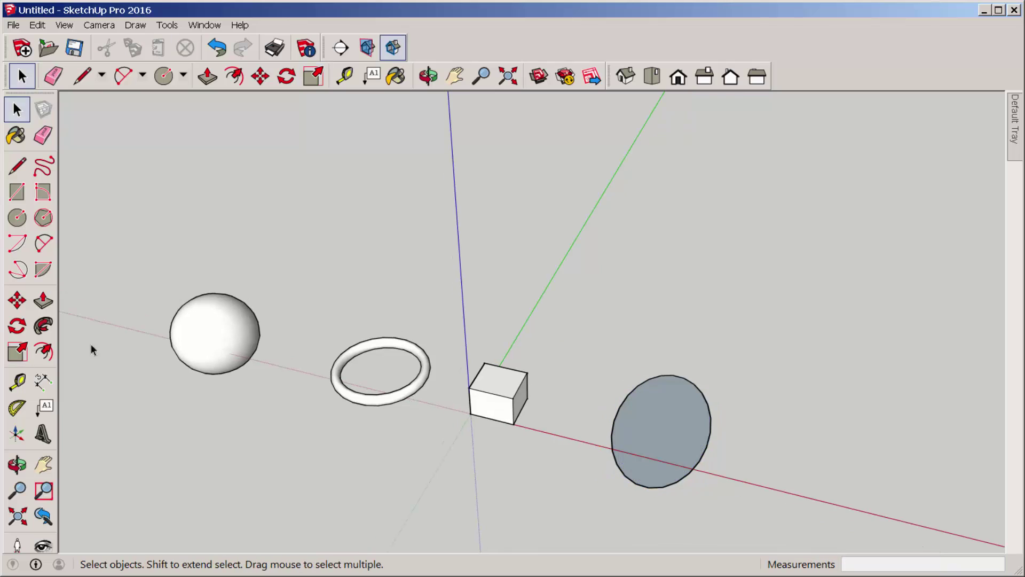
pyautogui.click(44, 351)
pyautogui.scroll(2, 641, 394)
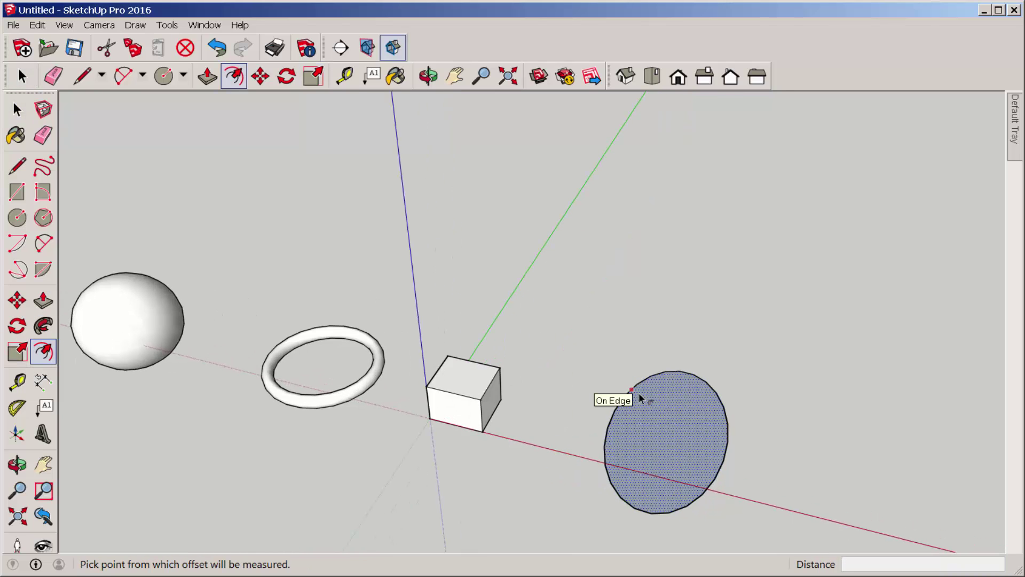
pyautogui.click(638, 393)
pyautogui.click(640, 399)
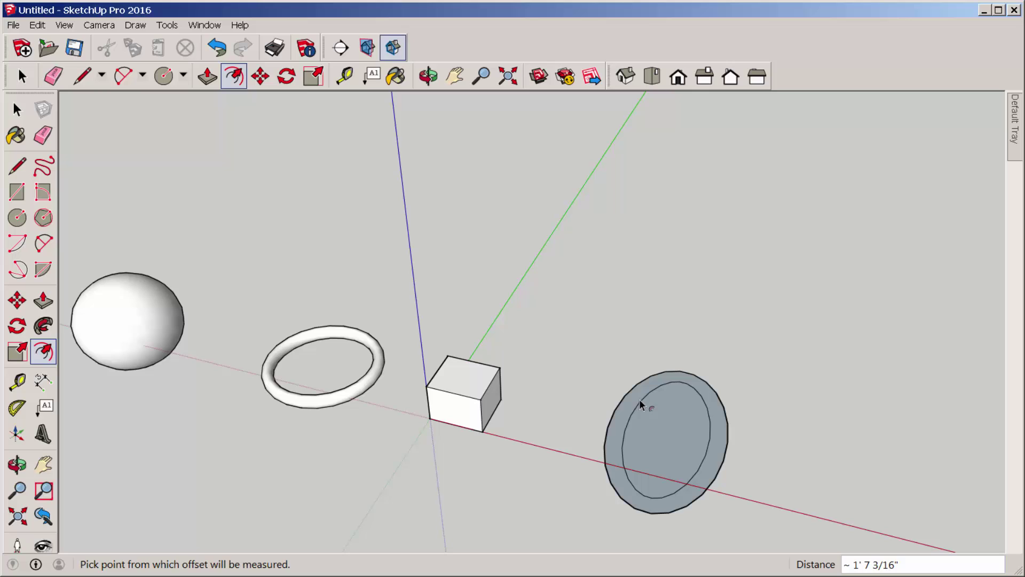
# - Draw a line from the ellipse's top to bottom, splitting it
pyautogui.click(17, 165)
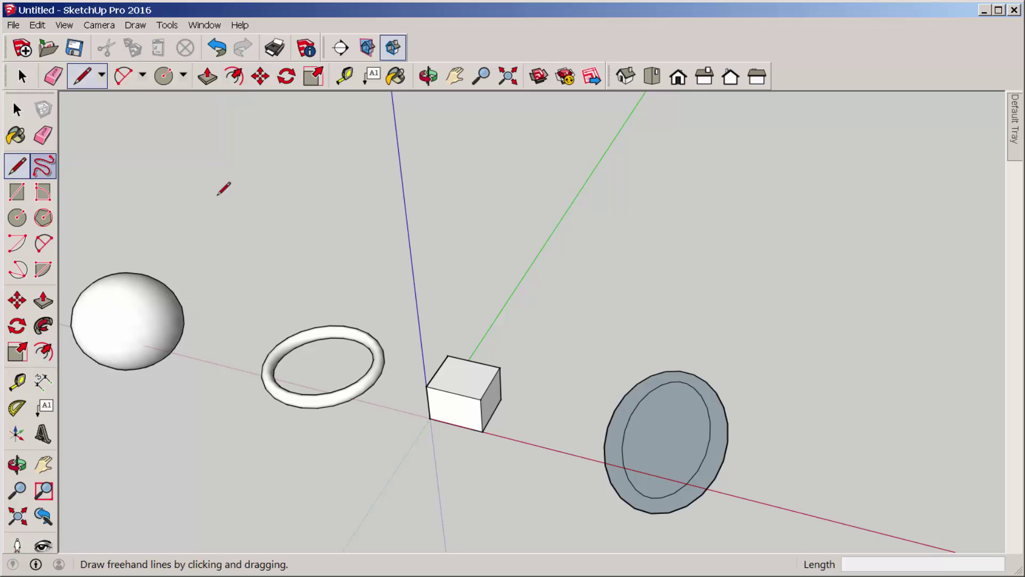
pyautogui.click(695, 370)
pyautogui.scroll(2, 696, 336)
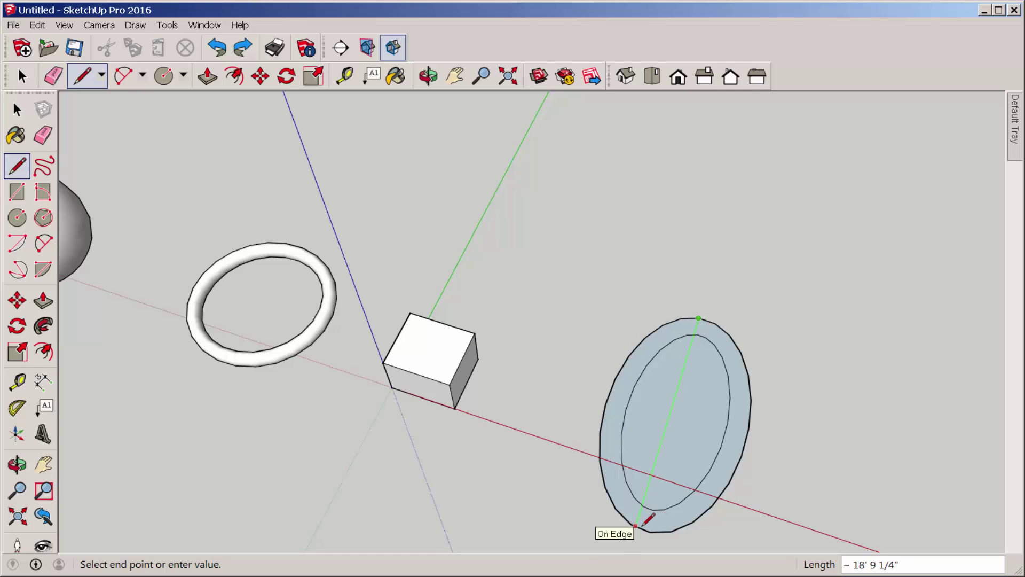
pyautogui.click(639, 525)
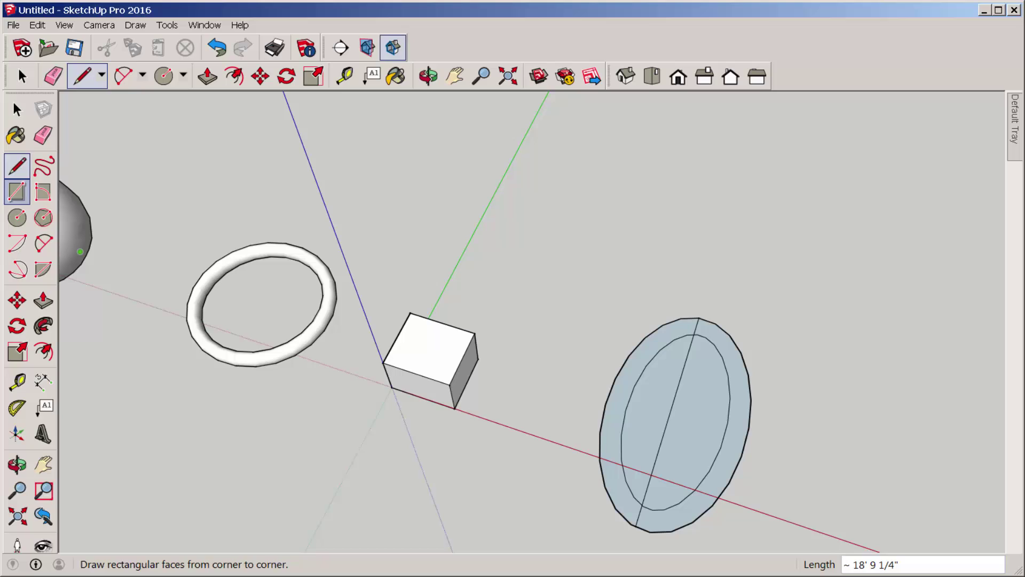
# - Erase the left outer arc and the left part of the ellipse
pyautogui.click(43, 135)
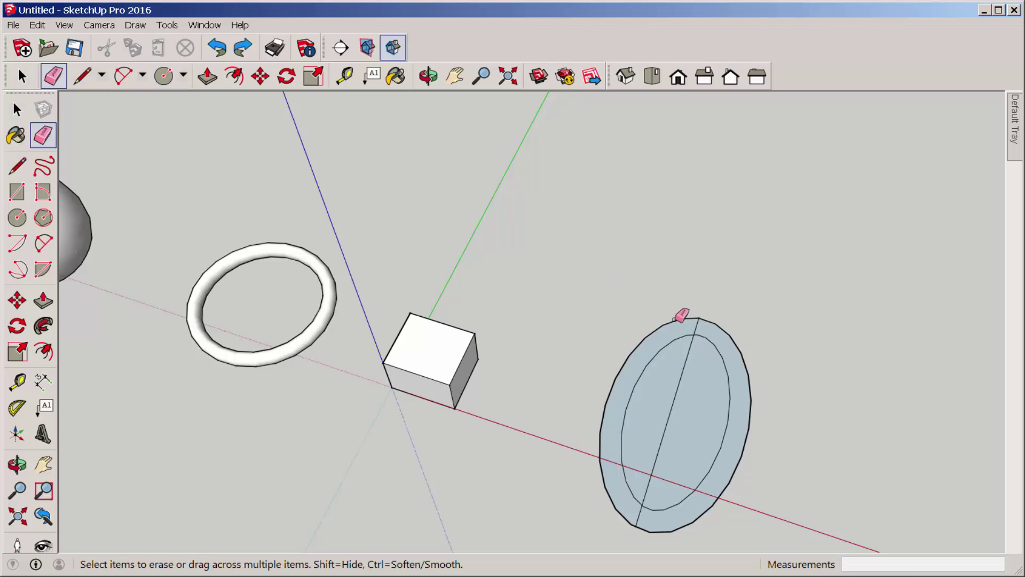
pyautogui.click(681, 326)
pyautogui.click(678, 337)
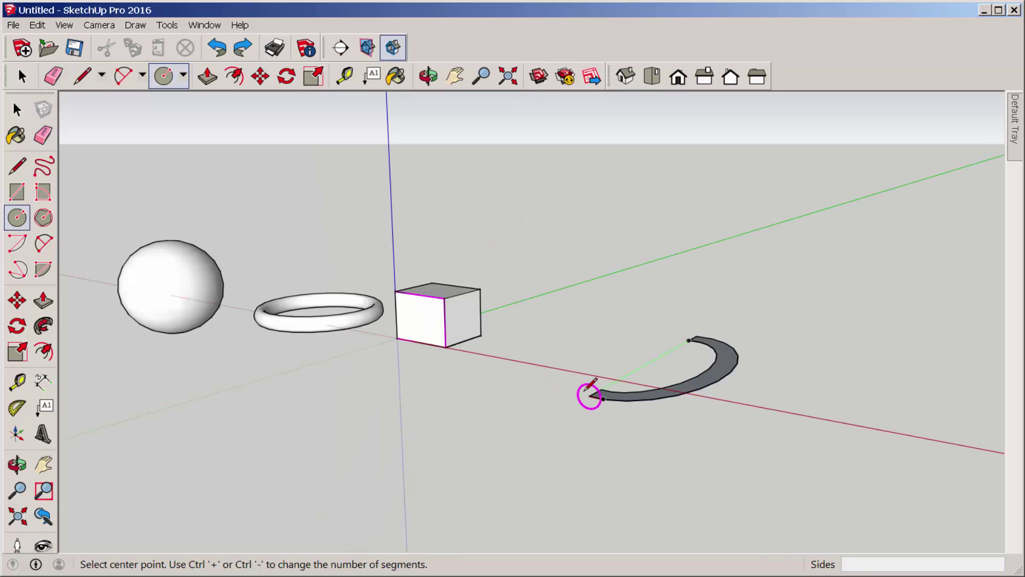
# - Draw a small circle centred on the half-band's arc endpoint
pyautogui.click(590, 395)
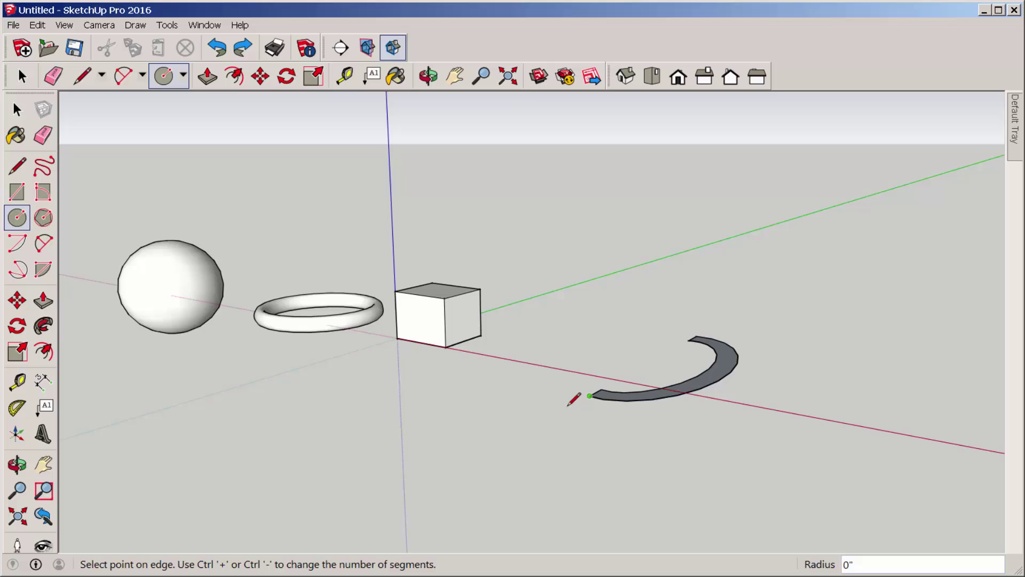
pyautogui.scroll(1, 574, 399)
pyautogui.scroll(2, 573, 399)
pyautogui.scroll(1, 593, 393)
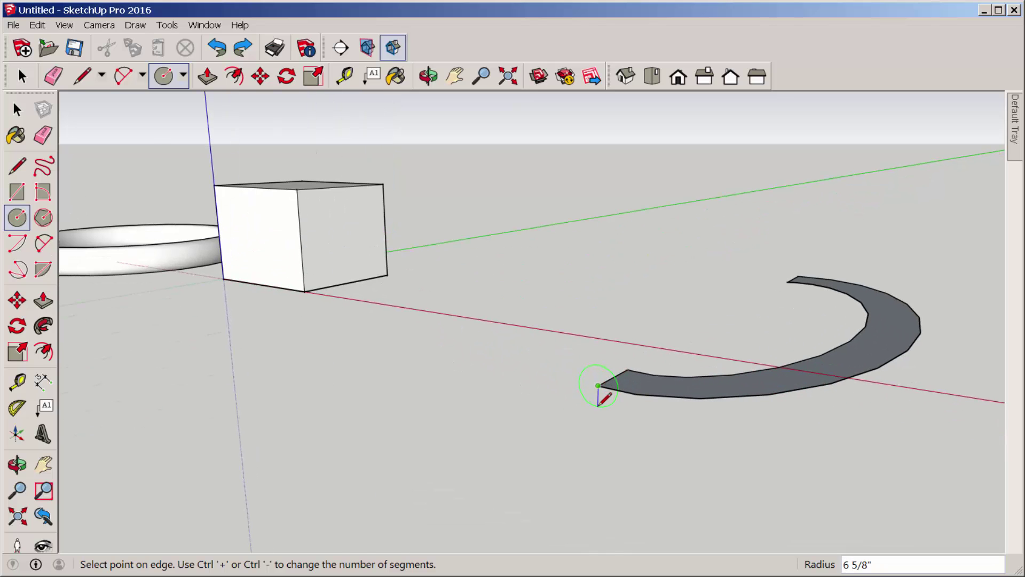
pyautogui.click(599, 405)
pyautogui.moveTo(566, 393)
pyautogui.mouseDown(button='middle')
pyautogui.moveTo(561, 533)
pyautogui.moveTo(520, 359)
pyautogui.mouseUp(button='middle')
pyautogui.scroll(-2, 537, 360)
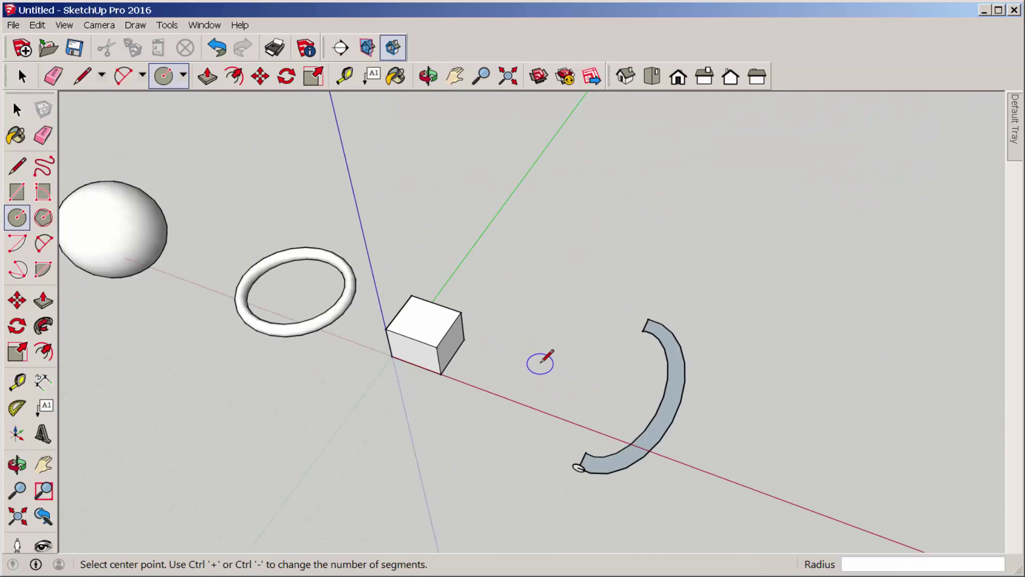
pyautogui.scroll(3, 540, 362)
pyautogui.press('l')
pyautogui.press('space')
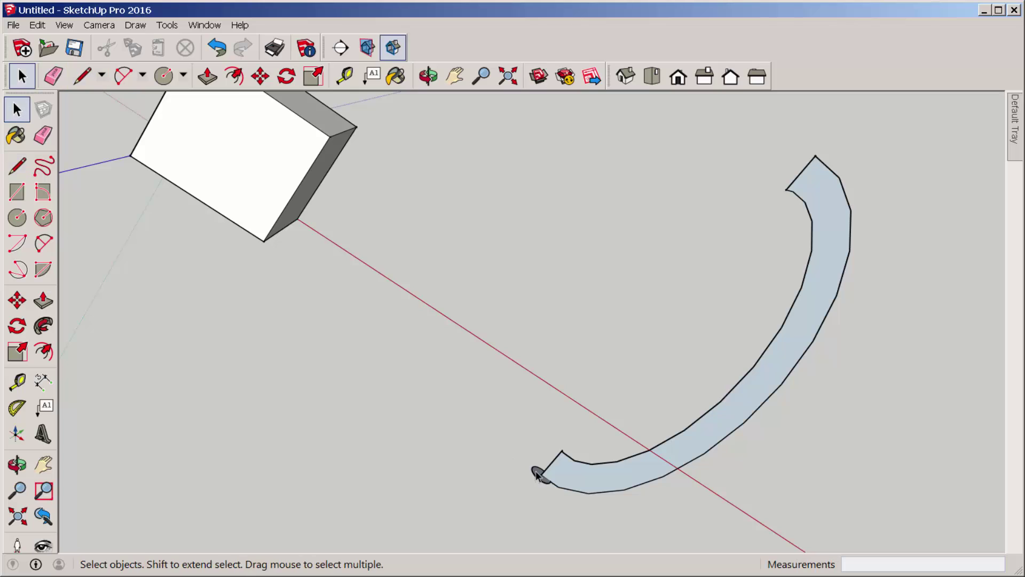
# - Sweep the curved half-band around the small end circle with Follow Me into an egg-shaped ovoid
pyautogui.click(538, 474)
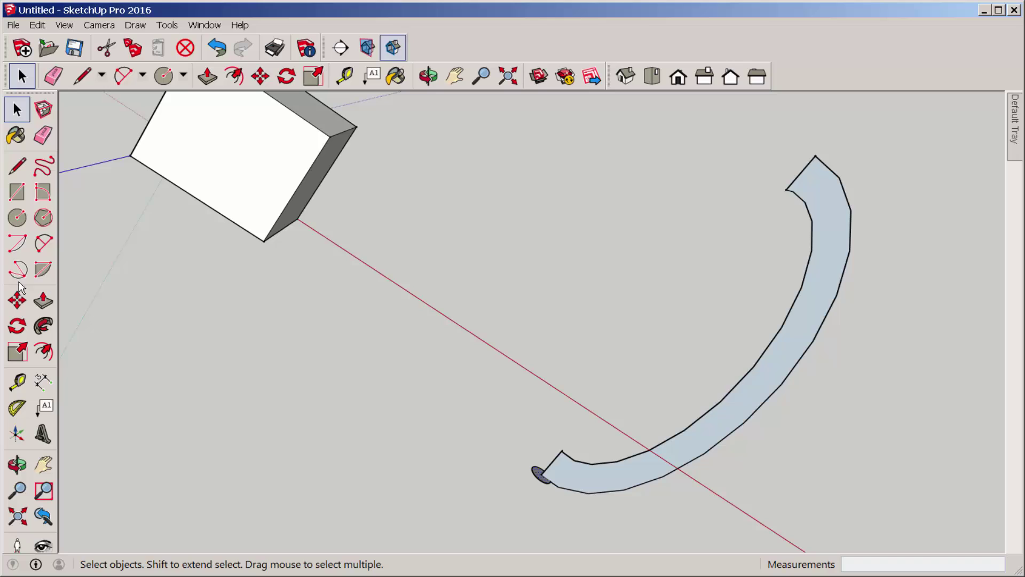
pyautogui.click(44, 324)
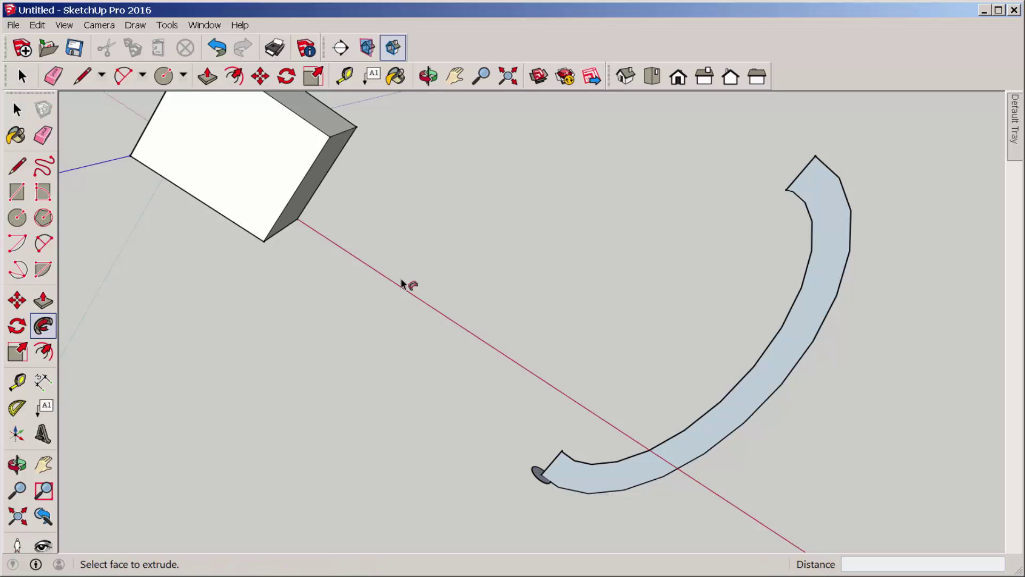
pyautogui.click(748, 384)
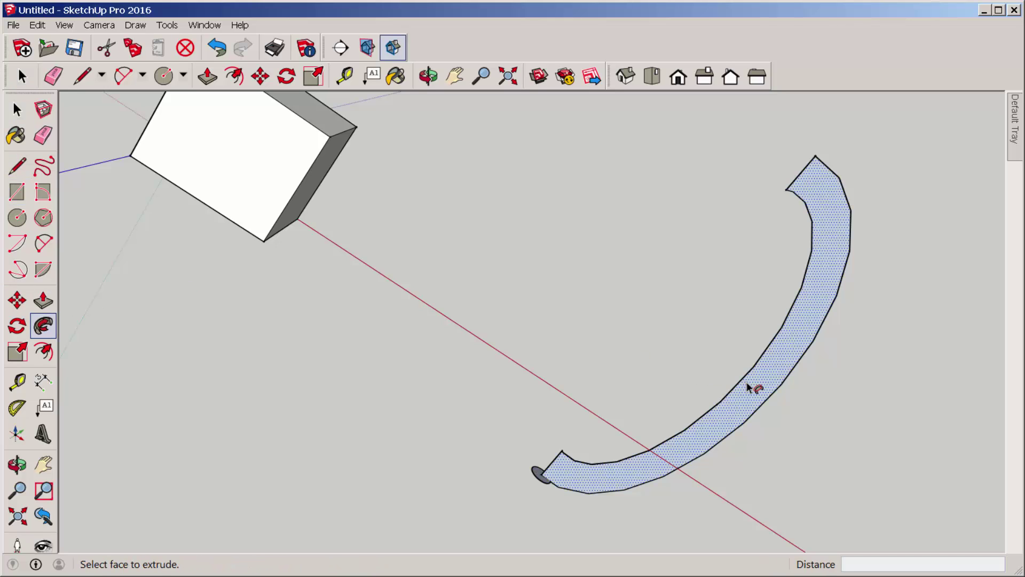
pyautogui.click(747, 383)
pyautogui.moveTo(473, 387)
pyautogui.mouseDown(button='middle')
pyautogui.moveTo(332, 384)
pyautogui.moveTo(394, 280)
pyautogui.moveTo(307, 209)
pyautogui.moveTo(300, 361)
pyautogui.moveTo(559, 414)
pyautogui.moveTo(423, 408)
pyautogui.moveTo(598, 448)
pyautogui.mouseUp(button='middle')
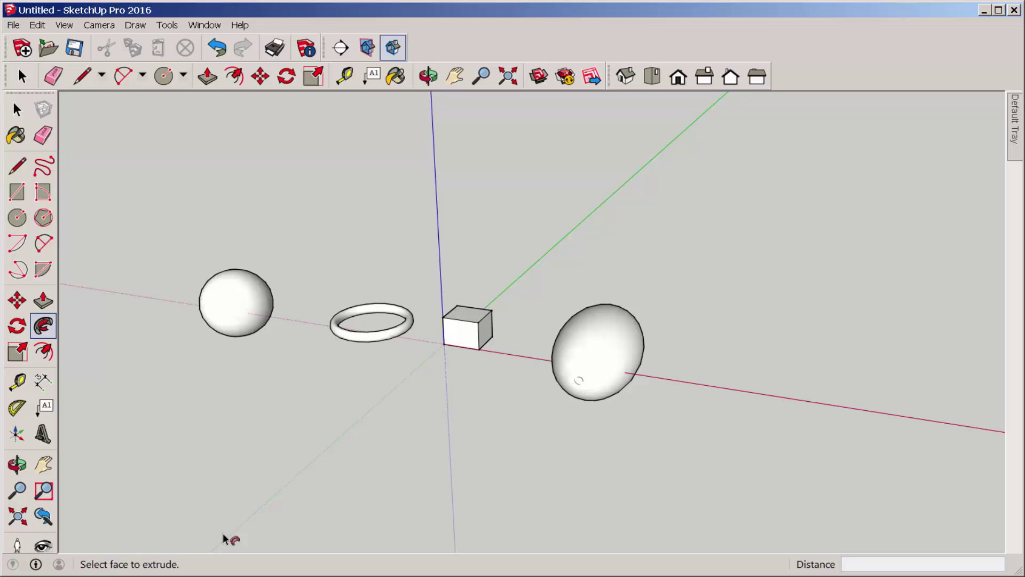